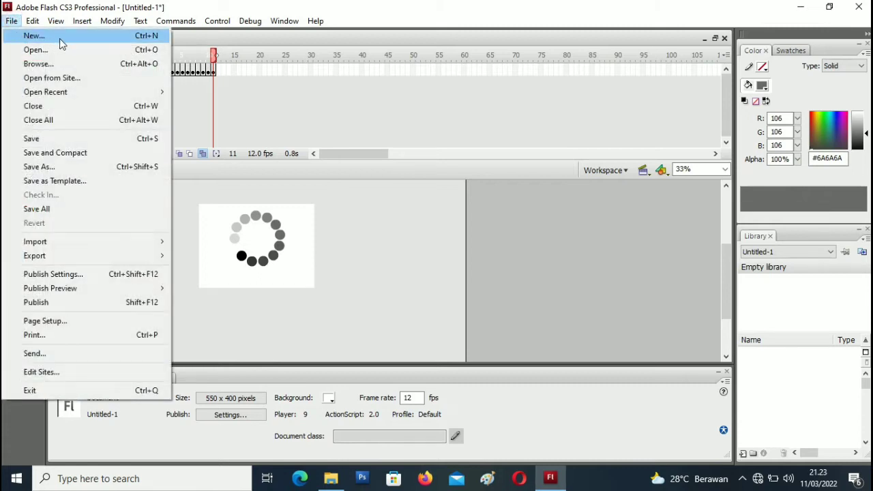
# - Create a new Flash File (ActionScript 2.0) document and set its stage view to Show Frame
pyautogui.click(65, 37)
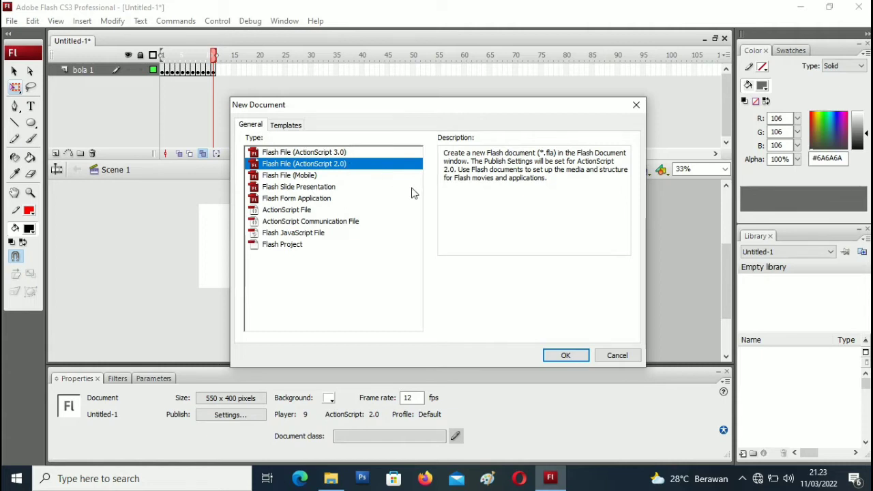
pyautogui.click(572, 356)
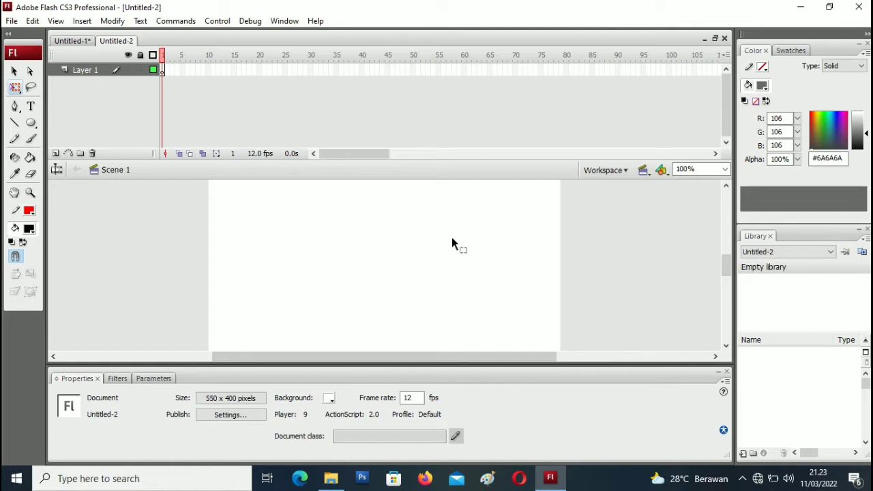
pyautogui.click(726, 170)
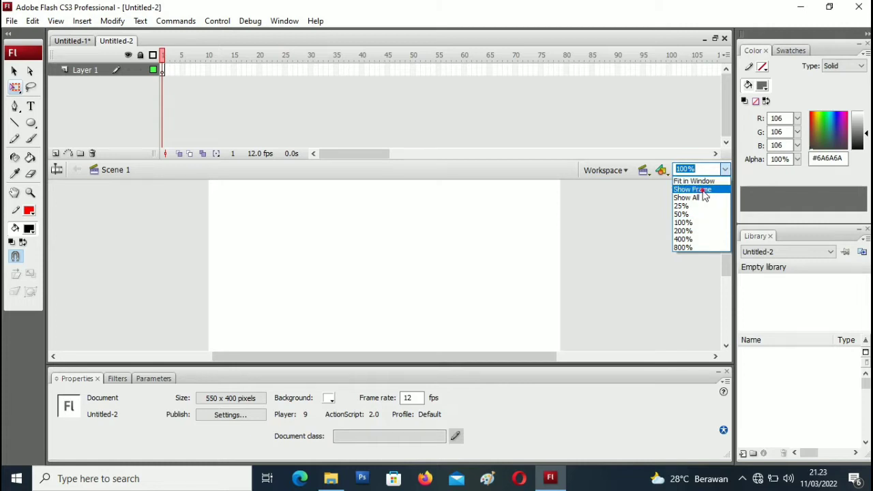
pyautogui.click(704, 189)
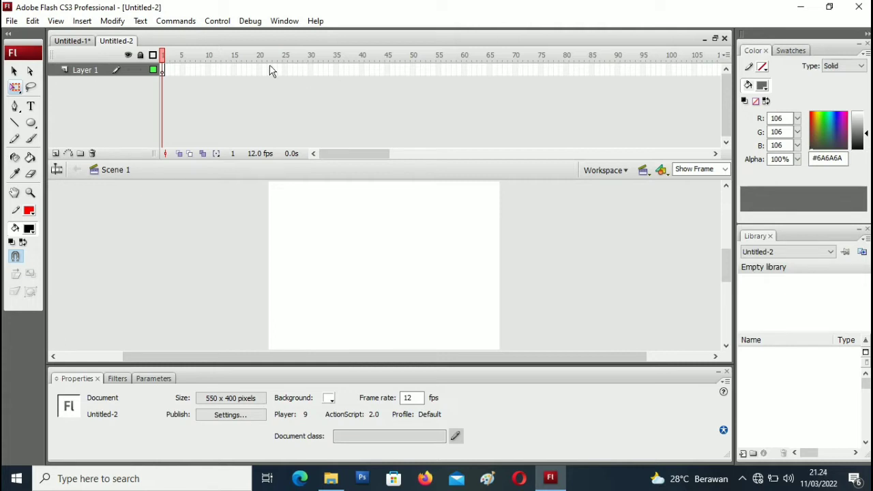
# - Rename Layer 1 as jalur
pyautogui.doubleClick(89, 71)
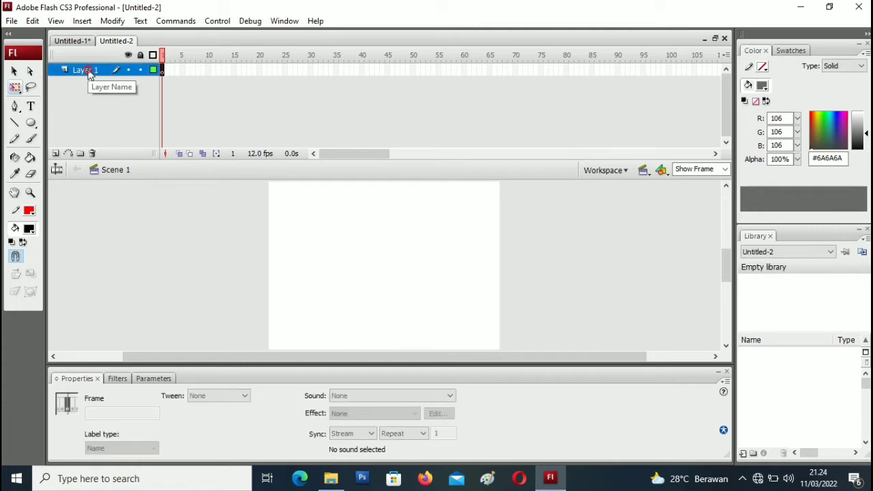
pyautogui.write('ja')
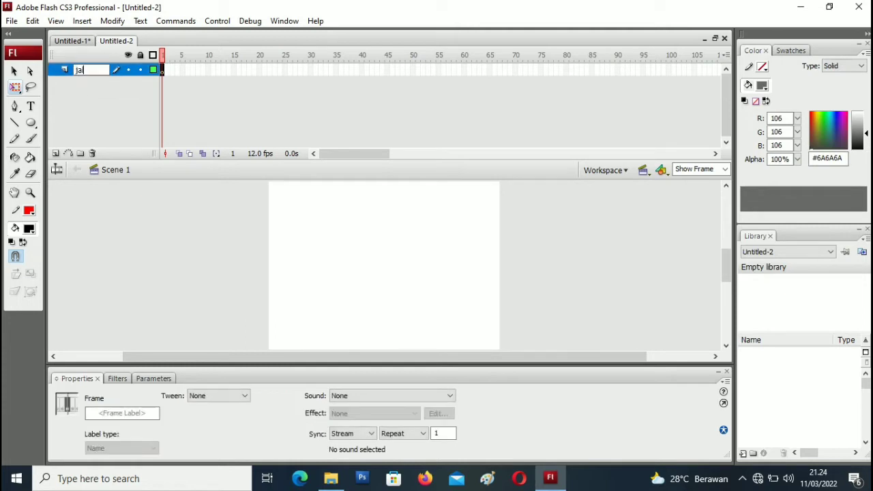
pyautogui.write('lur')
pyautogui.click(101, 81)
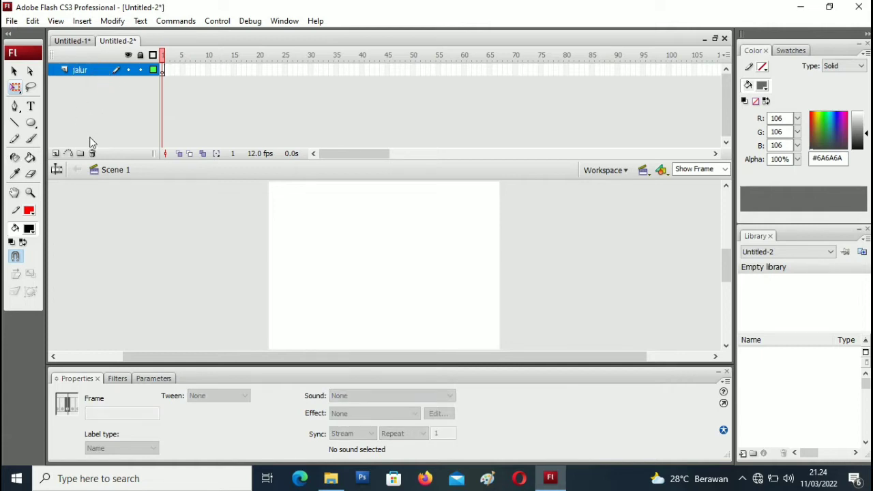
# - Draw a circle about 235 px in diameter near the stage's centre with the Oval tool, using a #FF0000 stroke and no fill
pyautogui.click(32, 123)
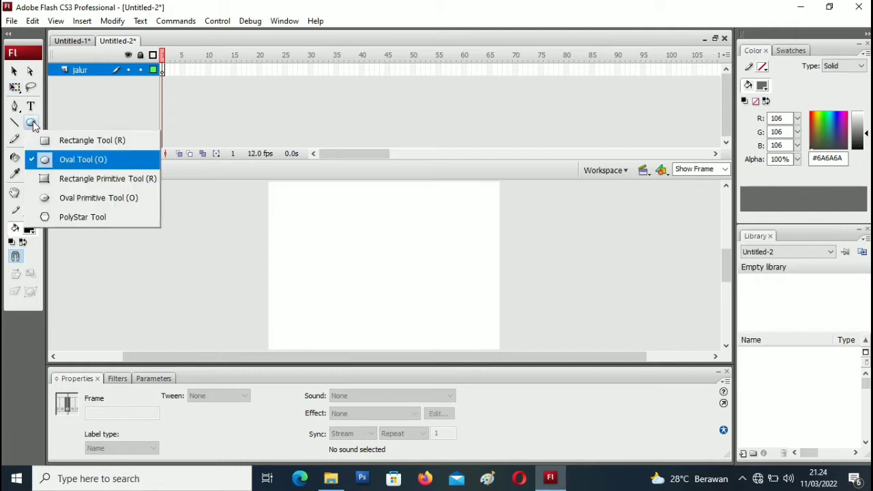
pyautogui.click(67, 164)
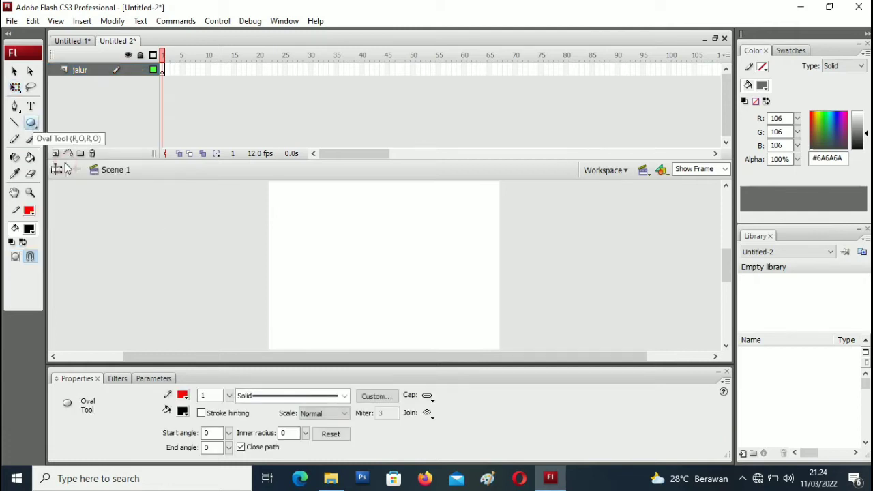
pyautogui.click(32, 124)
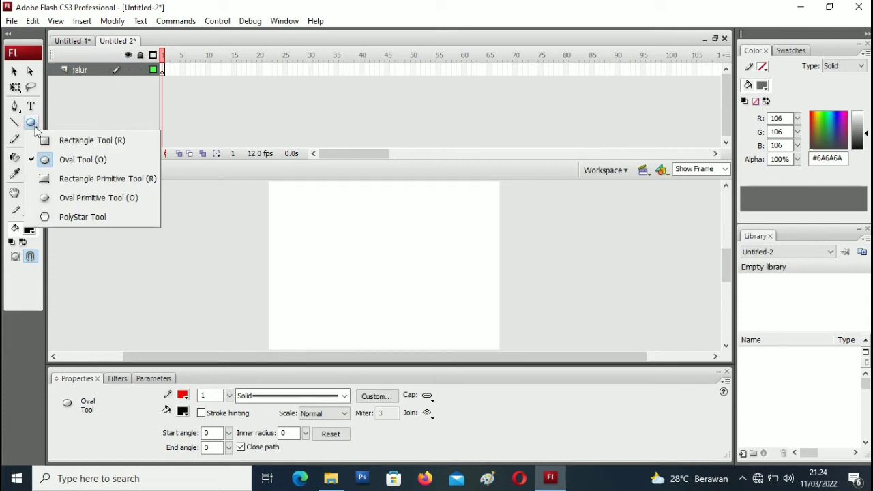
pyautogui.click(80, 164)
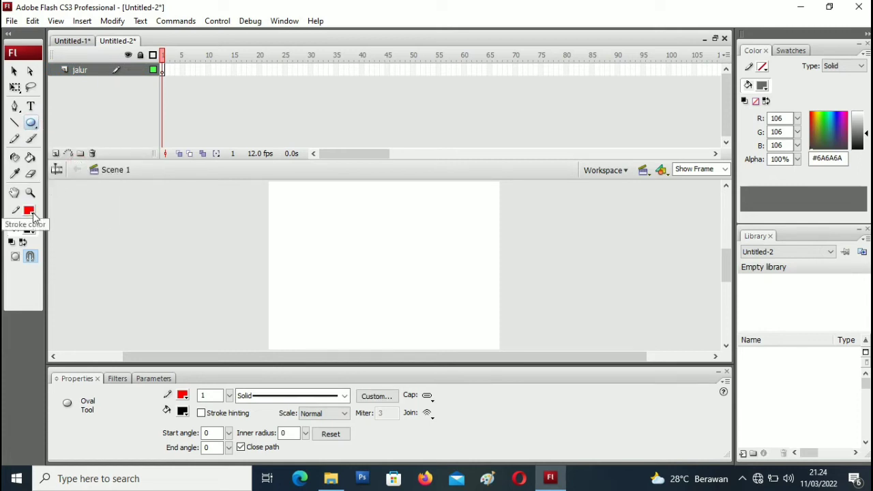
pyautogui.click(33, 212)
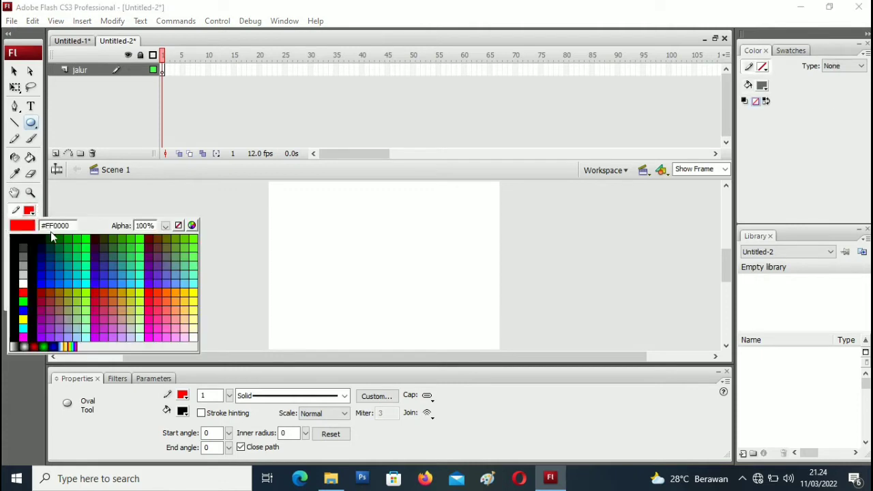
pyautogui.click(23, 292)
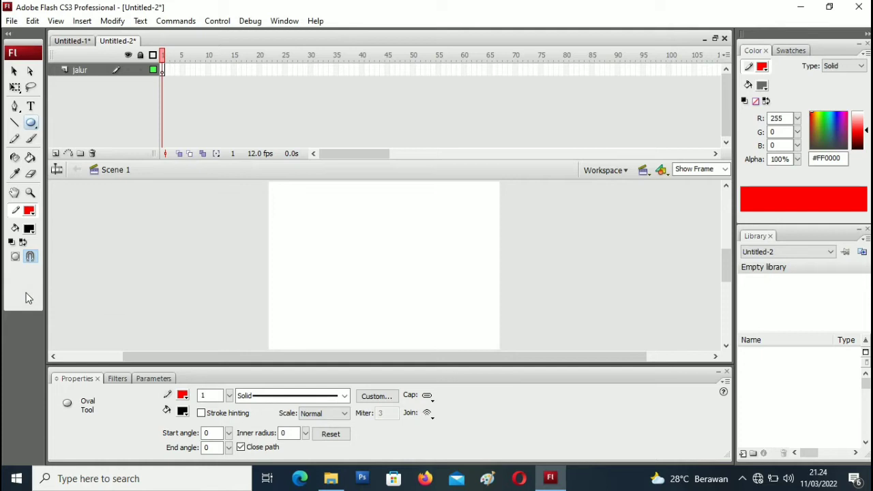
pyautogui.click(29, 230)
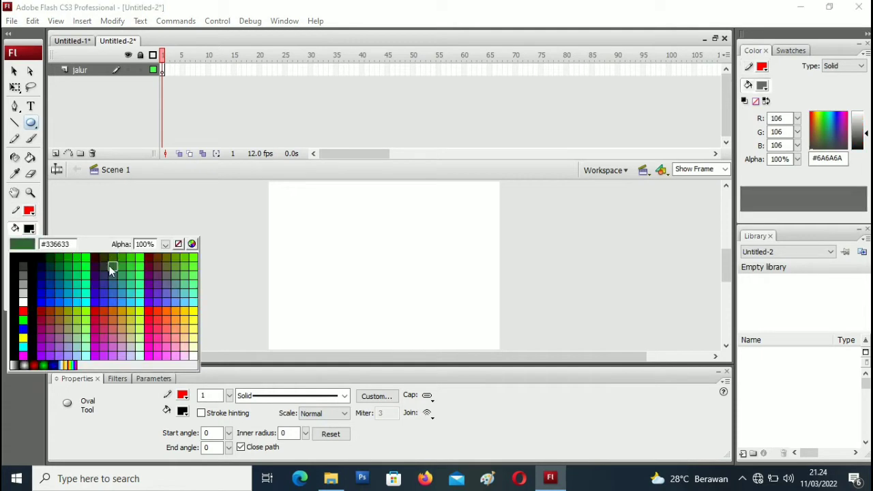
pyautogui.click(179, 244)
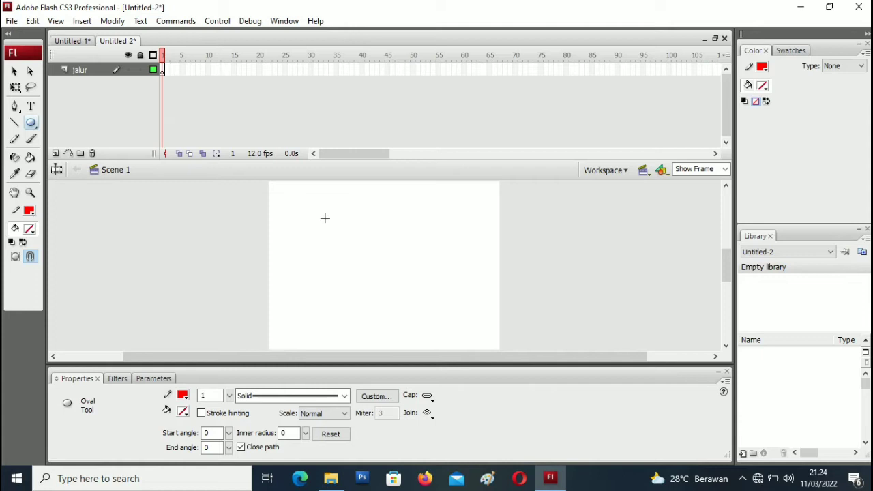
pyautogui.moveTo(324, 217); pyautogui.dragTo(423, 266)
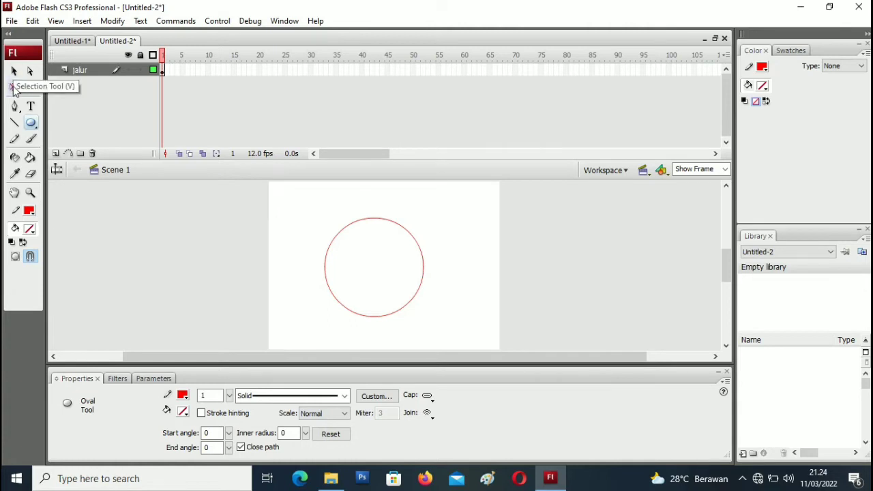
# - Nudge the red circle right and up on the stage to X 162.5, Y 64.3
pyautogui.click(15, 88)
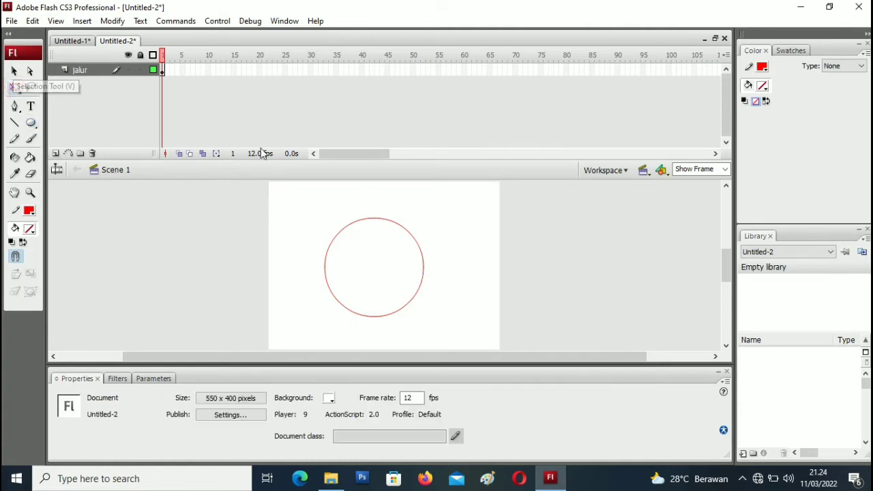
pyautogui.click(344, 230)
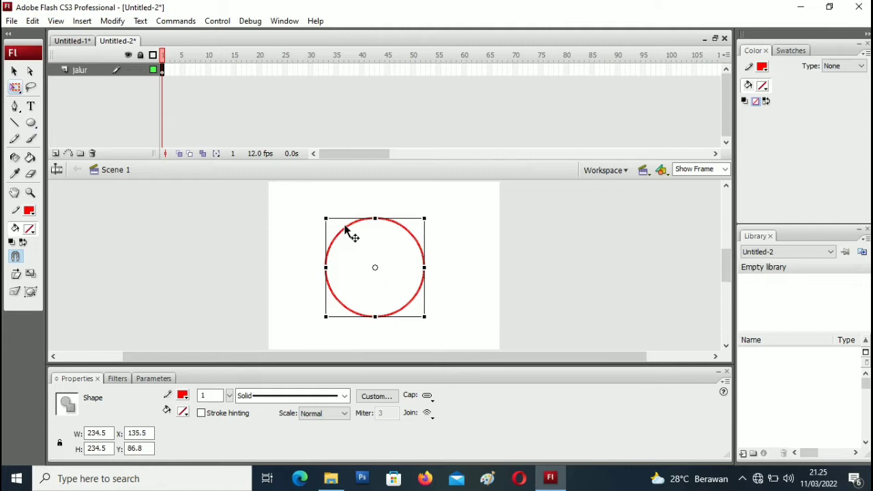
pyautogui.press('Right')
pyautogui.press('Right')
pyautogui.press('Right')
pyautogui.press('Right')
pyautogui.press('Right')
pyautogui.press('Right')
pyautogui.press('Right')
pyautogui.press('Right')
pyautogui.press('Right')
pyautogui.press('Right')
pyautogui.press('Right')
pyautogui.press('Right')
pyautogui.press('Right')
pyautogui.press('Right')
pyautogui.press('Right')
pyautogui.press('Right')
pyautogui.press('Right')
pyautogui.press('Right')
pyautogui.press('Right')
pyautogui.press('Right')
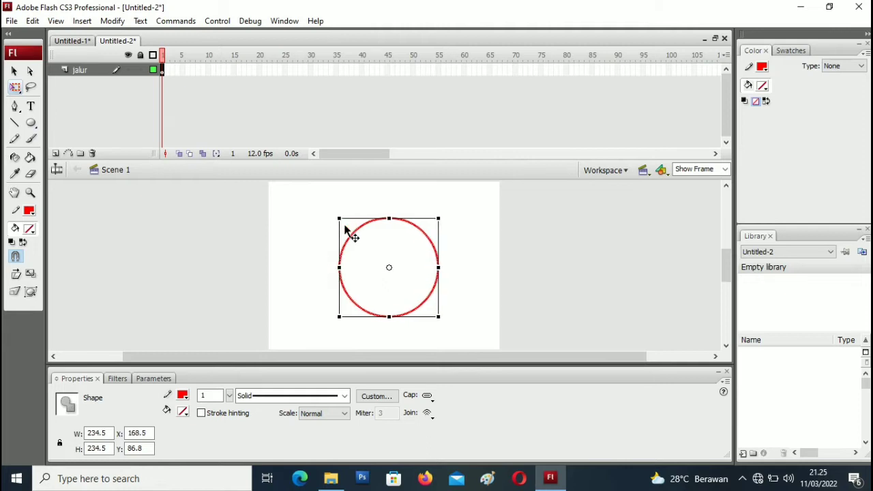
pyautogui.press('Left')
pyautogui.press('Left')
pyautogui.press('Left')
pyautogui.press('Left')
pyautogui.press('Left')
pyautogui.press('Left')
pyautogui.press('Up')
pyautogui.press('Up')
pyautogui.press('Up')
pyautogui.press('Up')
pyautogui.press('Up')
pyautogui.press('Up')
pyautogui.press('Up')
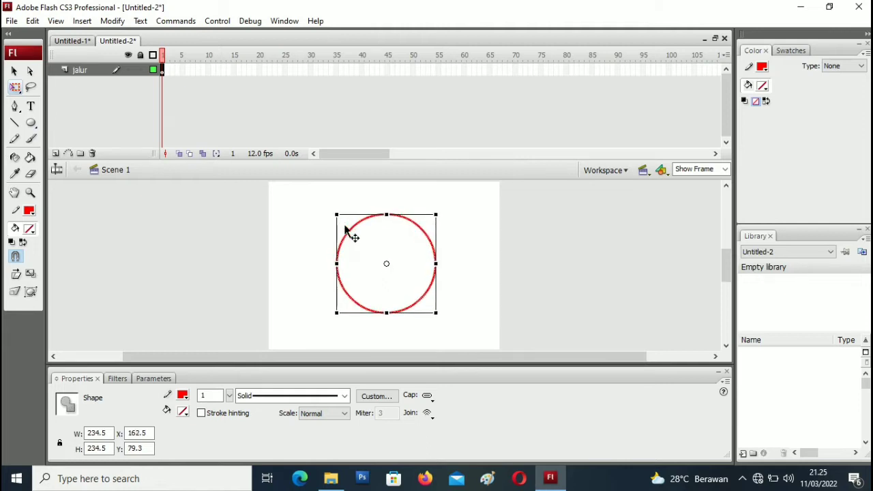
pyautogui.press('Up')
pyautogui.press('Up')
pyautogui.press('Up')
pyautogui.press('Up')
pyautogui.press('Up')
pyautogui.press('Up')
pyautogui.press('Up')
pyautogui.press('Up')
pyautogui.press('Up')
pyautogui.press('Up')
pyautogui.press('Up')
pyautogui.press('Up')
pyautogui.press('Up')
pyautogui.press('Up')
pyautogui.press('Up')
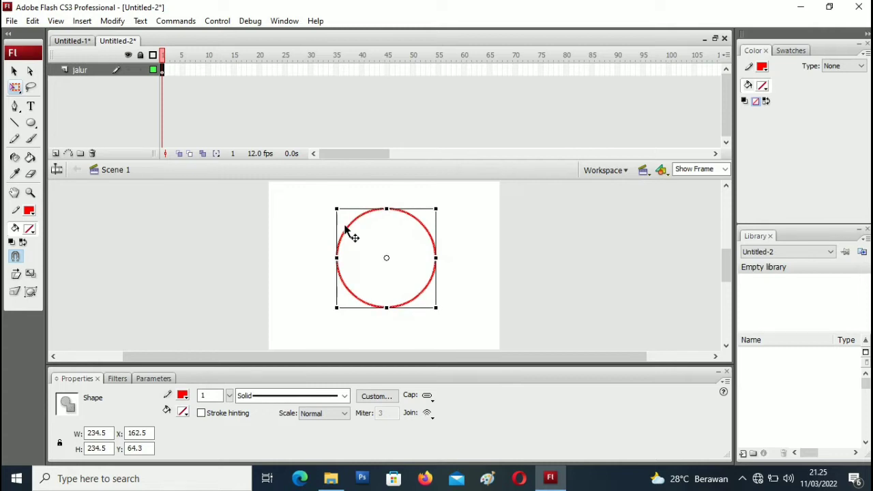
pyautogui.click(296, 241)
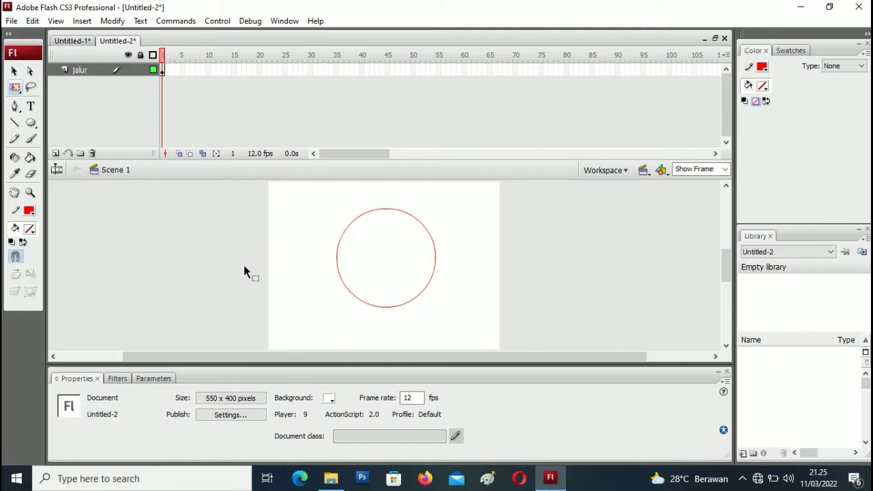
# - Lock the jalur layer and add a new layer named bola above it
pyautogui.click(141, 73)
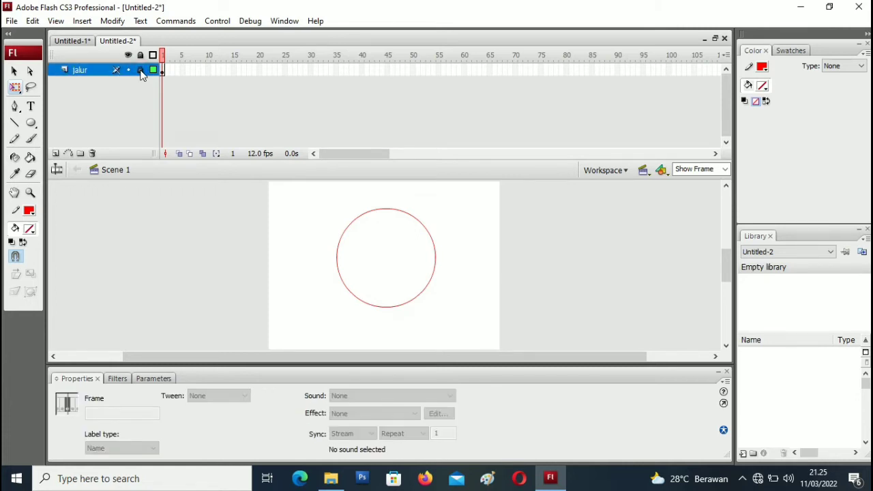
pyautogui.click(56, 154)
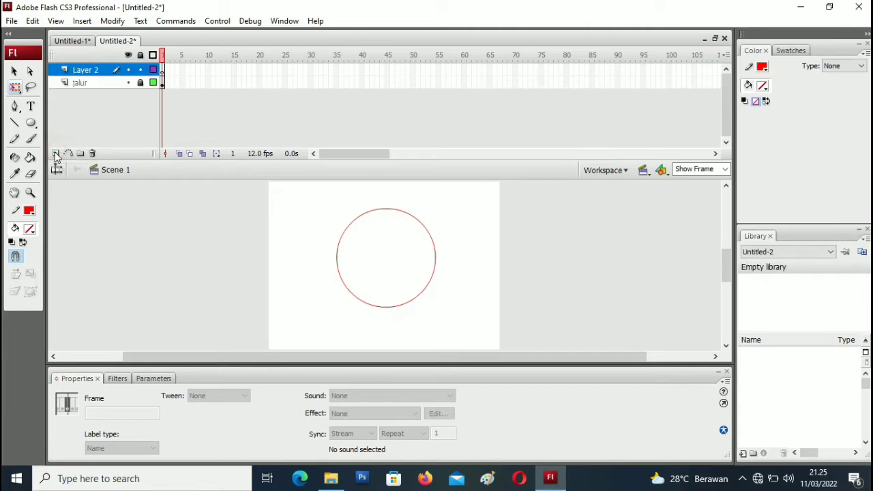
pyautogui.doubleClick(86, 71)
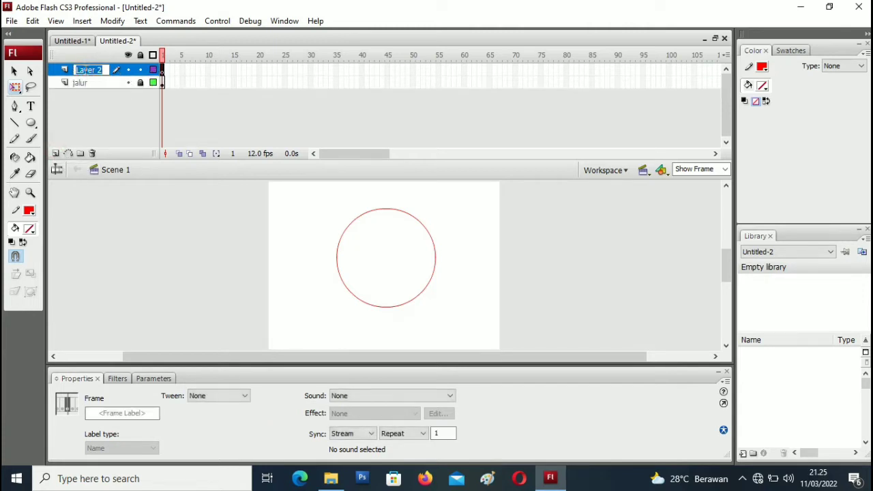
pyautogui.write('bola')
pyautogui.click(225, 254)
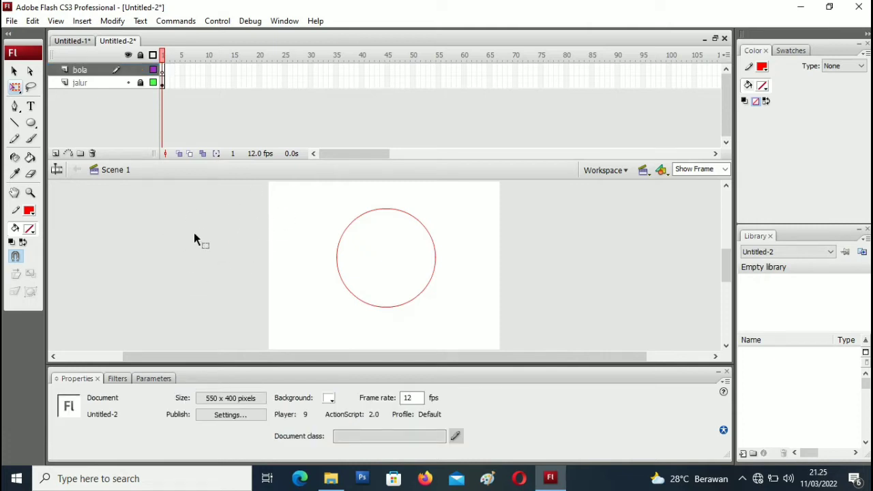
# - Set the fill colour to black (#000000) and the stroke to none, leaving the fill as the active colour
pyautogui.click(28, 230)
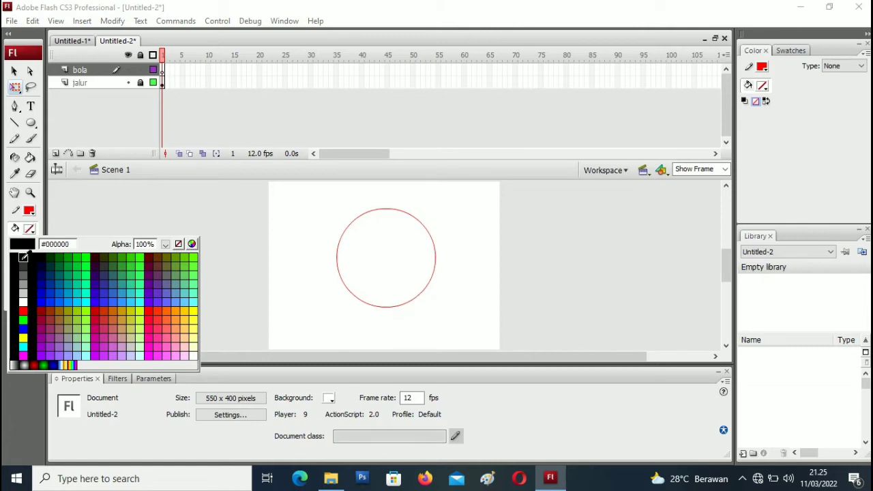
pyautogui.click(22, 257)
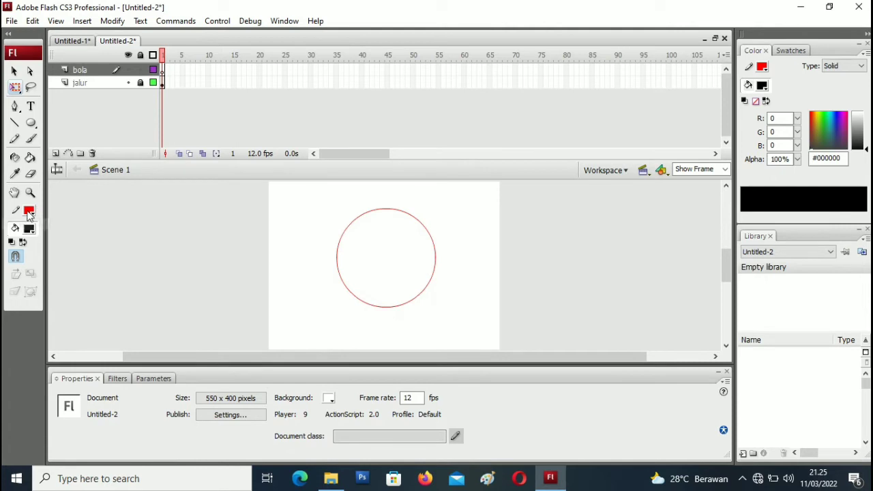
pyautogui.click(29, 211)
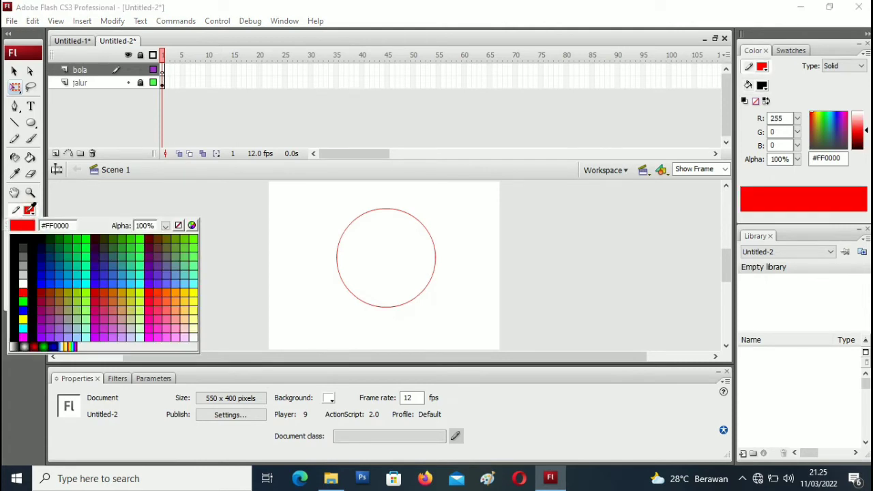
pyautogui.click(179, 226)
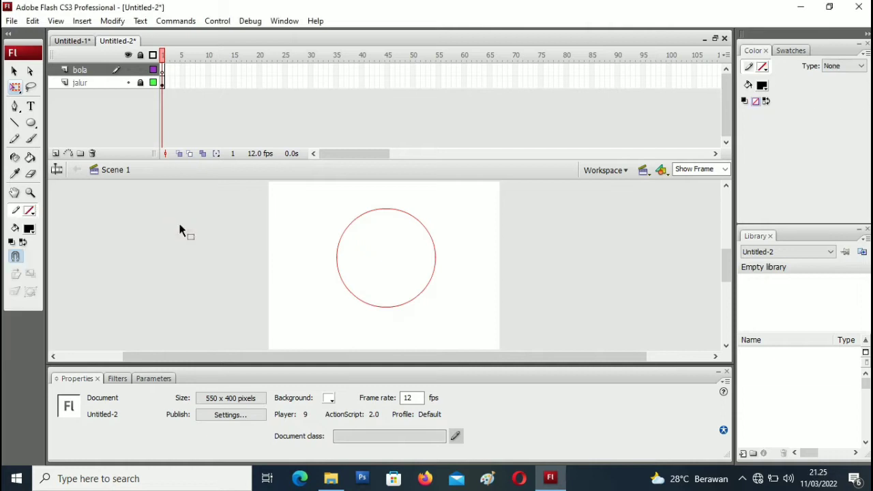
pyautogui.click(750, 84)
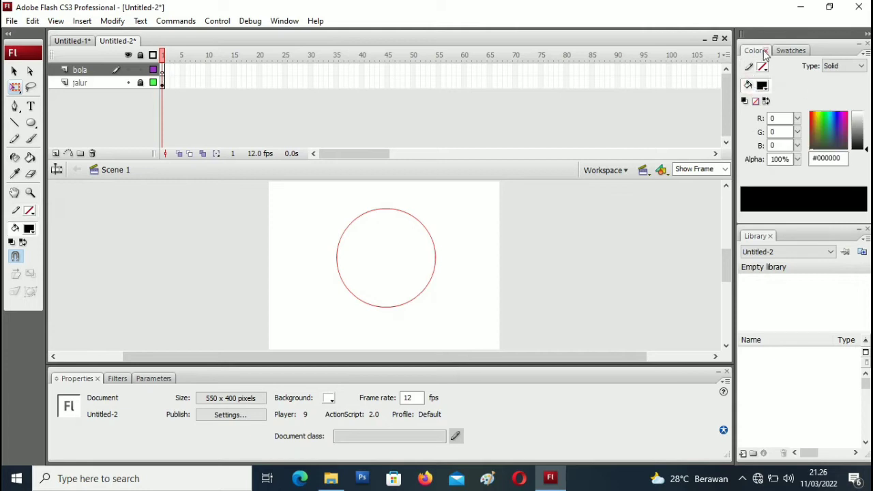
# - Close the Color panel and restore it to the workspace
pyautogui.click(765, 52)
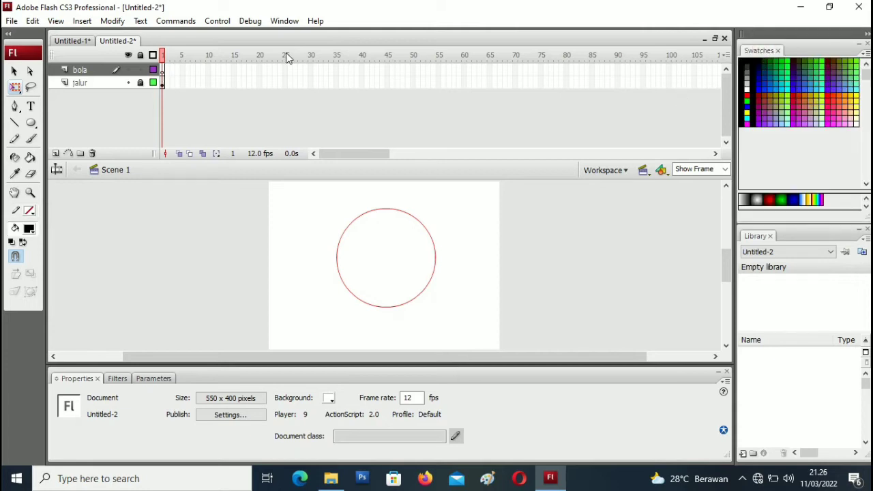
pyautogui.click(281, 21)
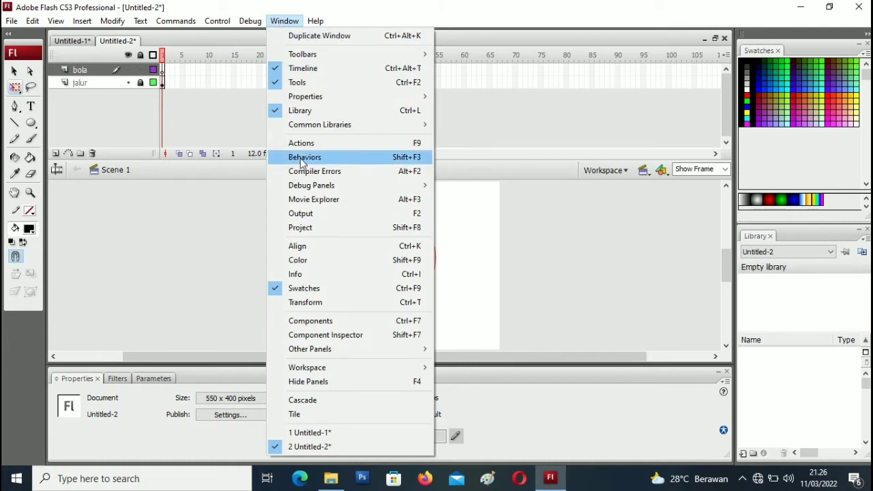
pyautogui.moveTo(314, 97)
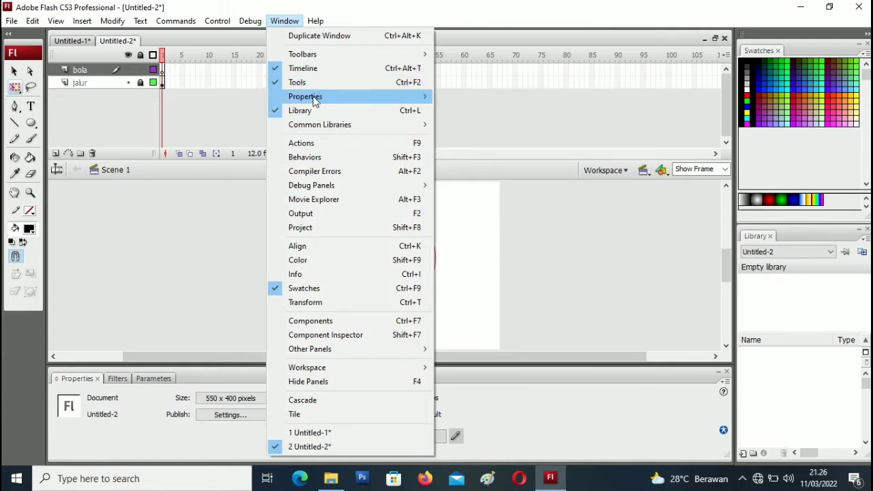
pyautogui.click(308, 265)
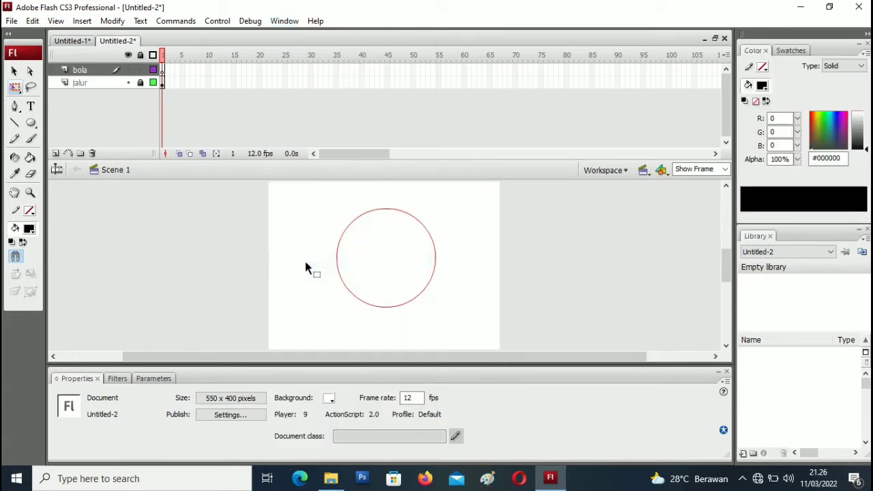
# - Set the fill to light grey #E6E6E6 and draw a ball about 46 px across on the red circle's left edge
pyautogui.click(748, 84)
pyautogui.moveTo(868, 149); pyautogui.dragTo(867, 115)
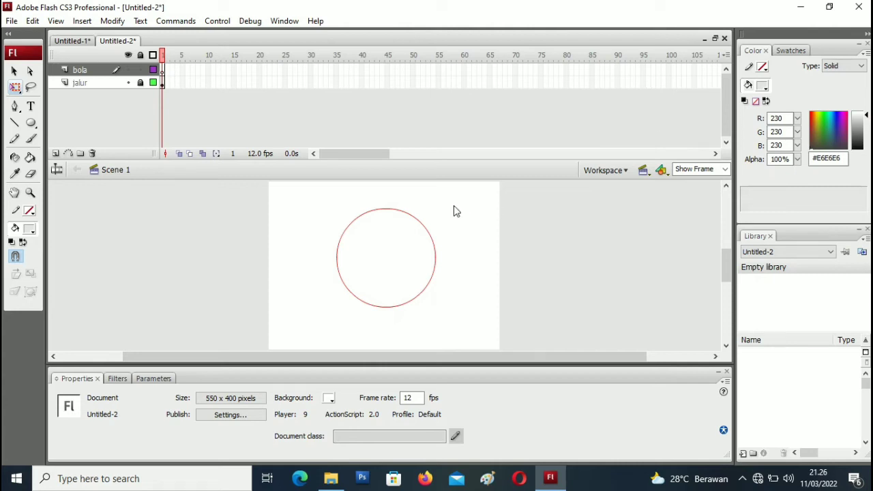
pyautogui.hotkey('ctrl', '=')
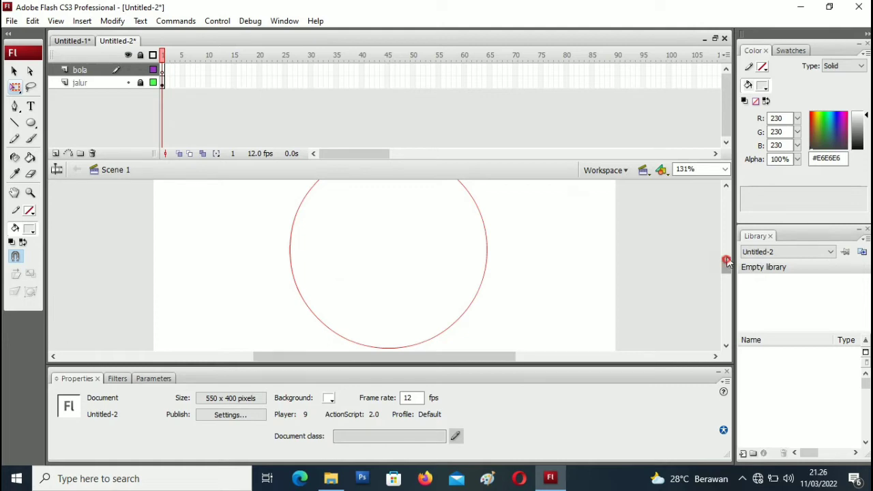
pyautogui.moveTo(726, 262); pyautogui.dragTo(726, 257)
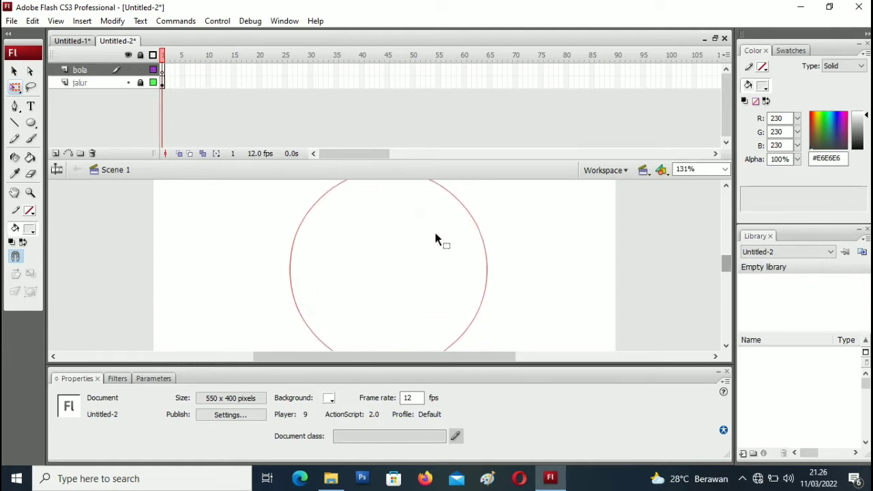
pyautogui.click(31, 122)
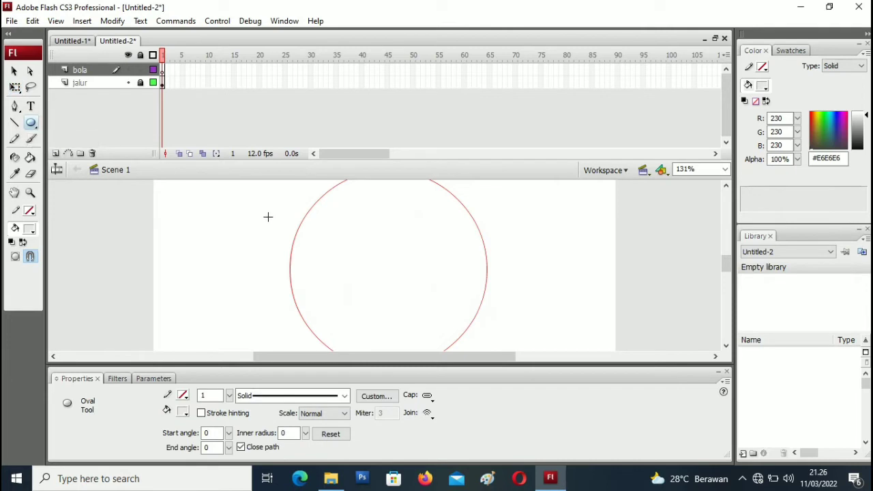
pyautogui.moveTo(268, 216); pyautogui.dragTo(303, 258)
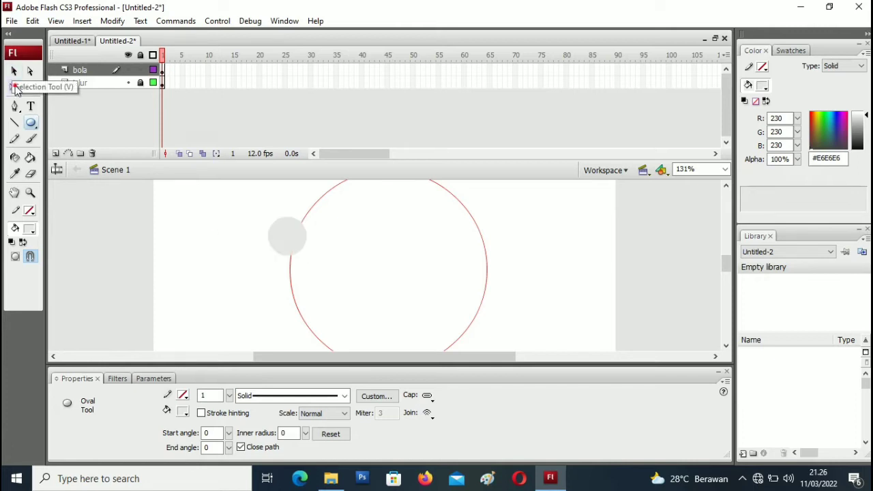
# - Select the grey ball with the Free Transform tool and shift it right to about X 146, Y 119
pyautogui.click(15, 87)
pyautogui.click(285, 242)
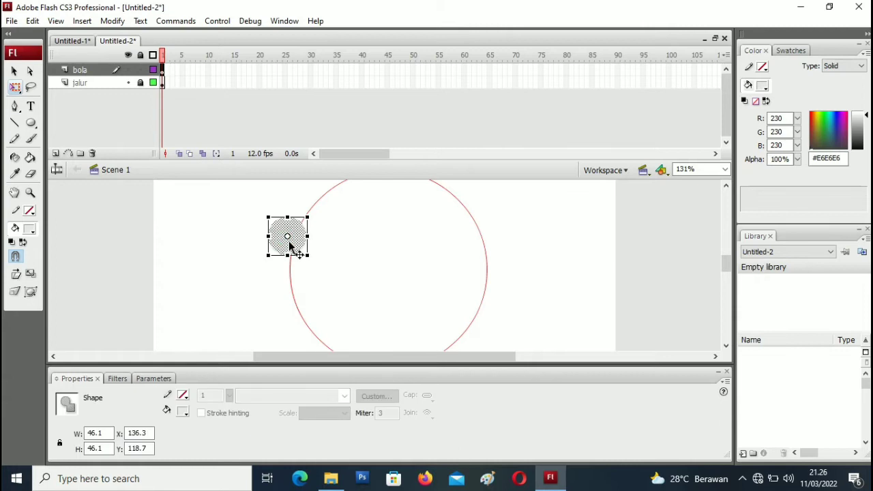
pyautogui.moveTo(289, 242); pyautogui.dragTo(305, 247)
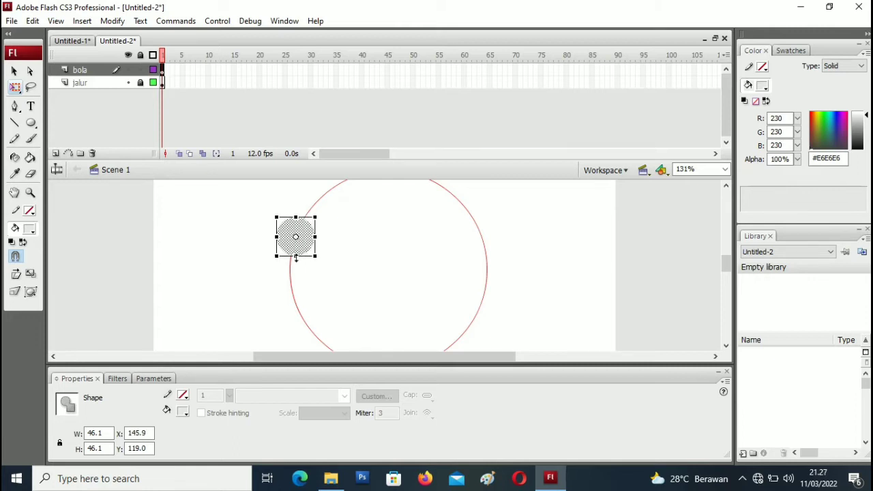
pyautogui.click(301, 249)
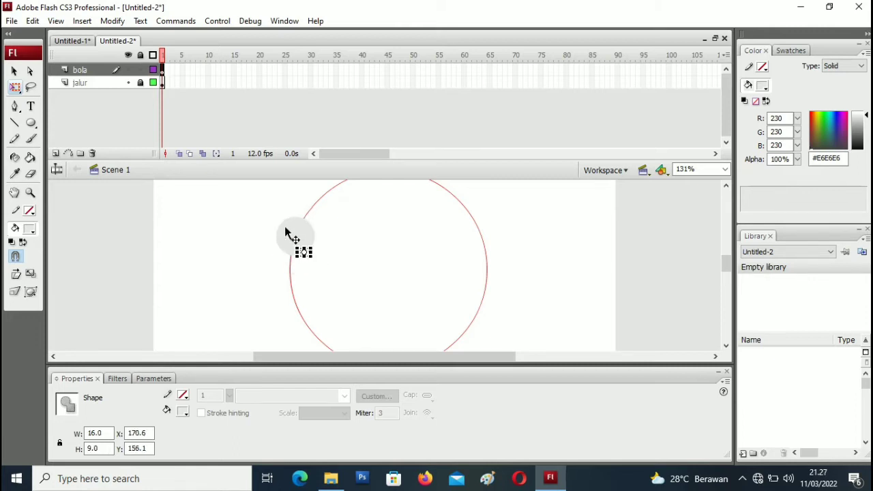
pyautogui.click(291, 236)
pyautogui.click(292, 237)
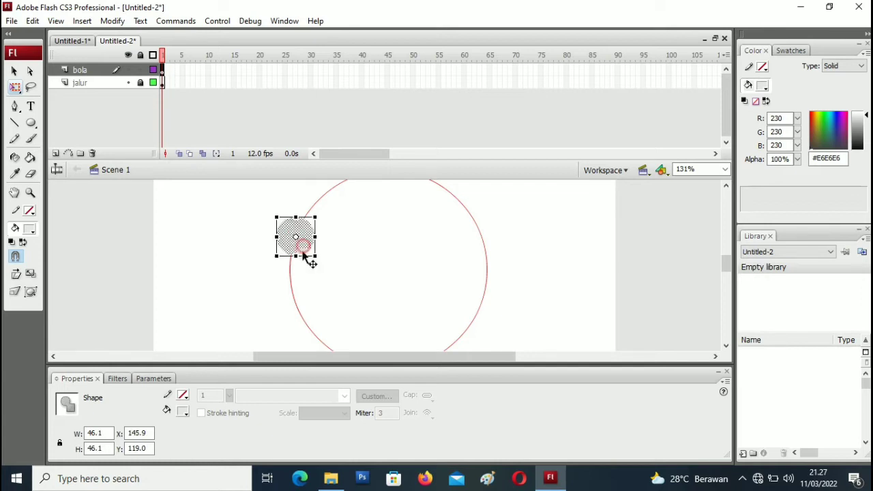
pyautogui.moveTo(308, 254); pyautogui.dragTo(304, 273)
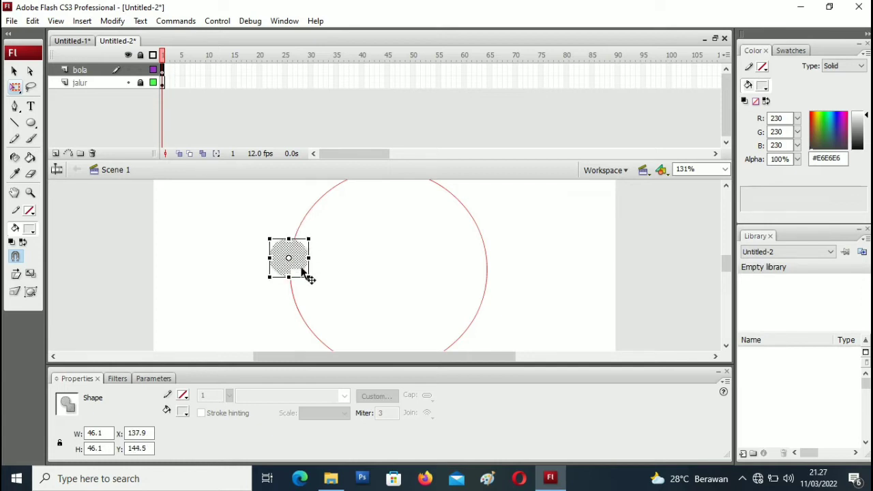
pyautogui.click(331, 273)
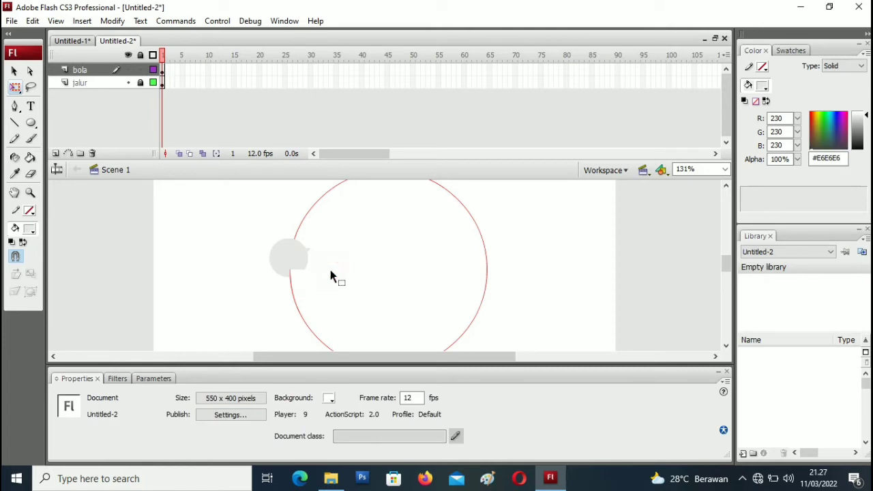
pyautogui.hotkey('ctrl', 'z')
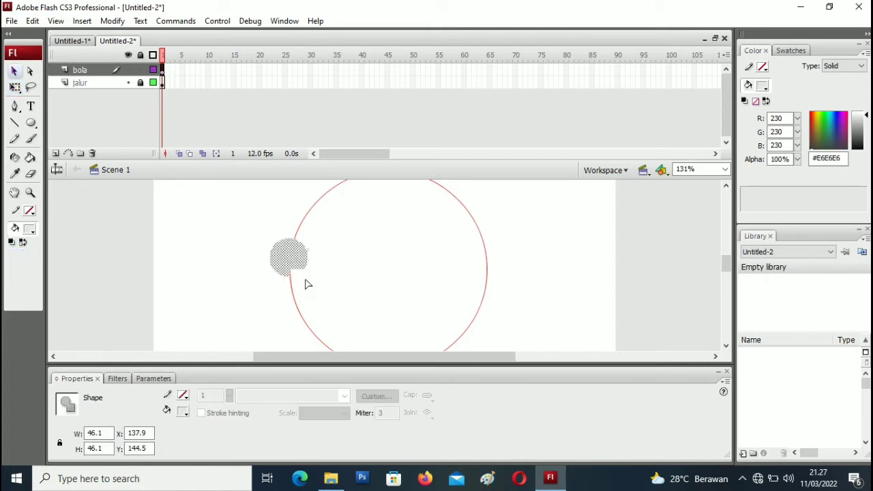
pyautogui.hotkey('ctrl', 'z')
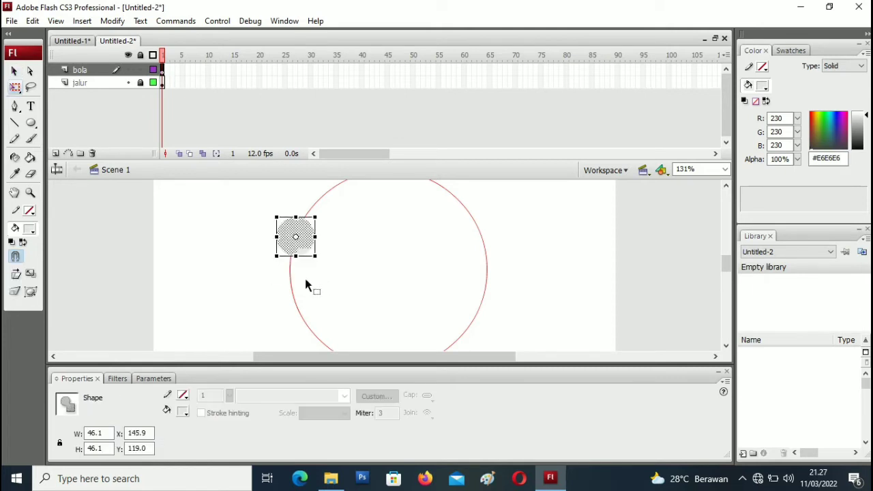
# - Select the whole ball through its frame in the bola layer and move it onto the circle's leftmost point, about X 139, Y 158.5
pyautogui.click(163, 71)
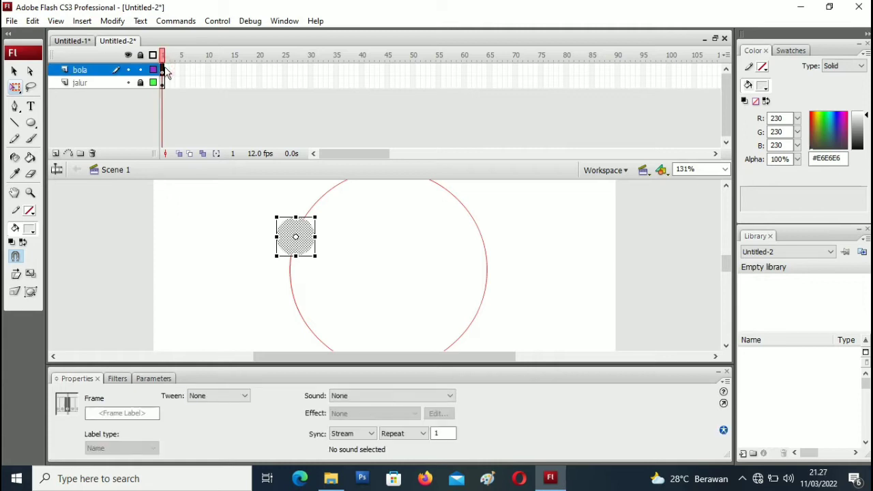
pyautogui.moveTo(307, 252); pyautogui.dragTo(302, 289)
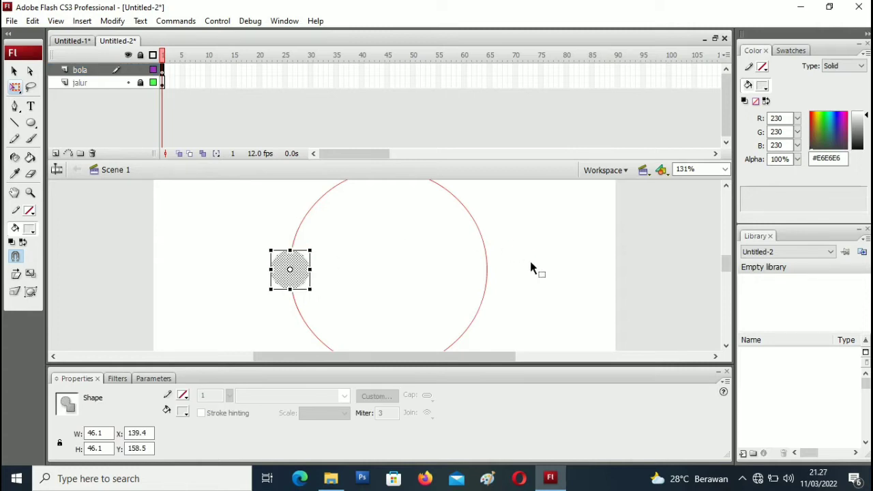
pyautogui.rightClick(303, 268)
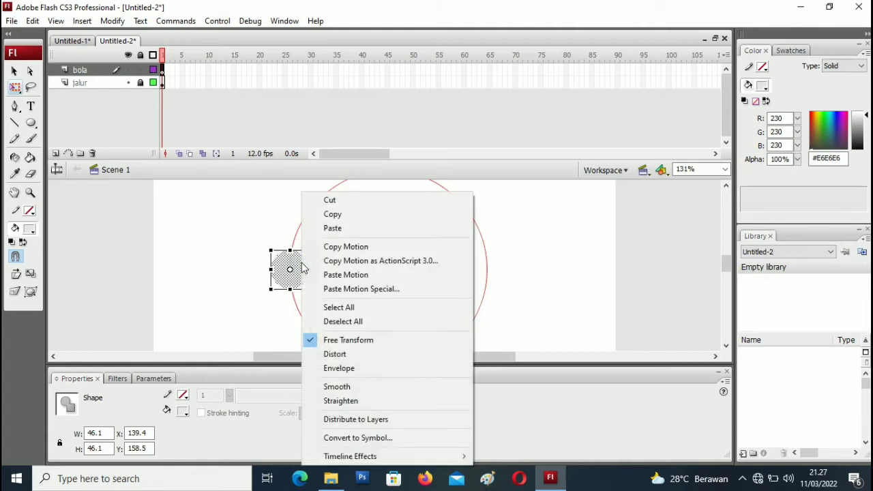
pyautogui.click(346, 226)
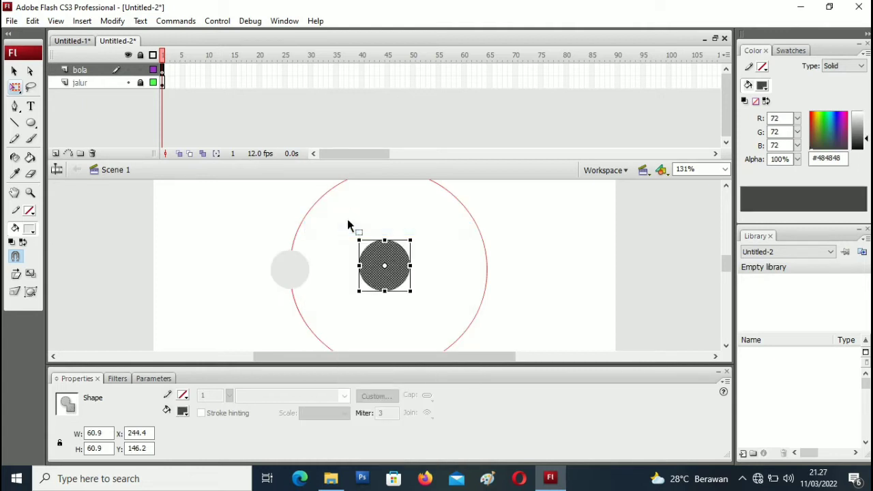
pyautogui.hotkey('ctrl', 'z')
pyautogui.moveTo(348, 220); pyautogui.dragTo(329, 244)
pyautogui.moveTo(293, 266); pyautogui.dragTo(295, 266)
# - Copy the grey ball and insert a keyframe at frame 2 of the bola layer
pyautogui.rightClick(294, 265)
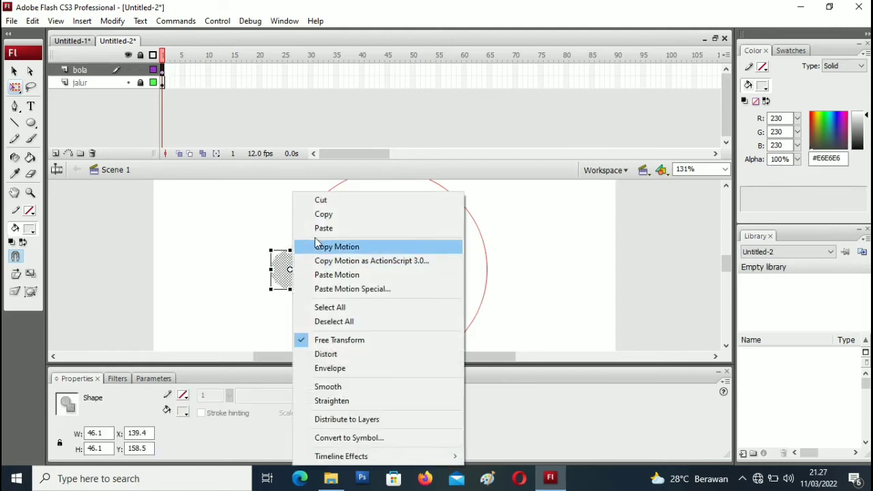
pyautogui.click(337, 217)
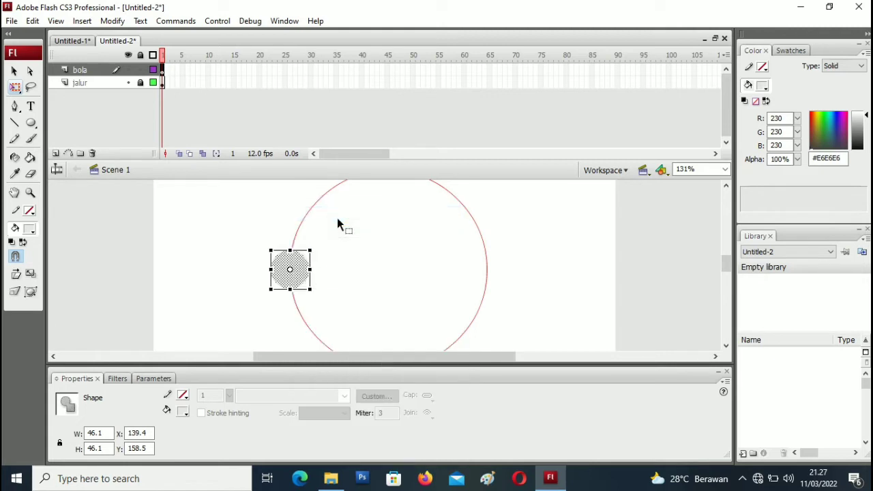
pyautogui.click(164, 71)
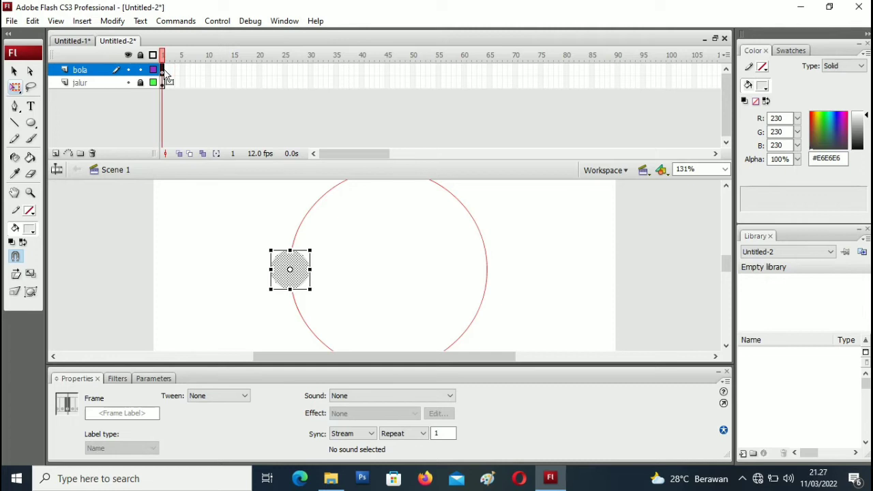
pyautogui.rightClick(162, 72)
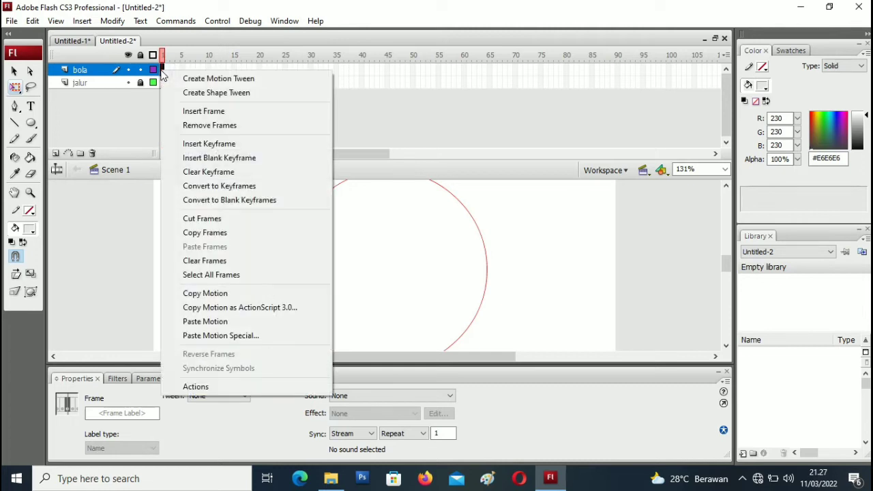
pyautogui.click(212, 144)
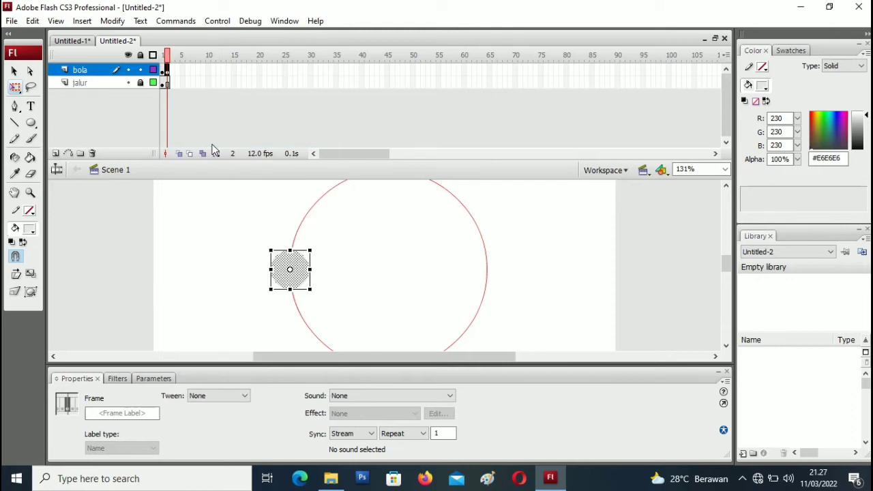
# - Paste the copied ball in place in frame 2 and move it up along the red circle to about X 153, Y 103
pyautogui.click(281, 220)
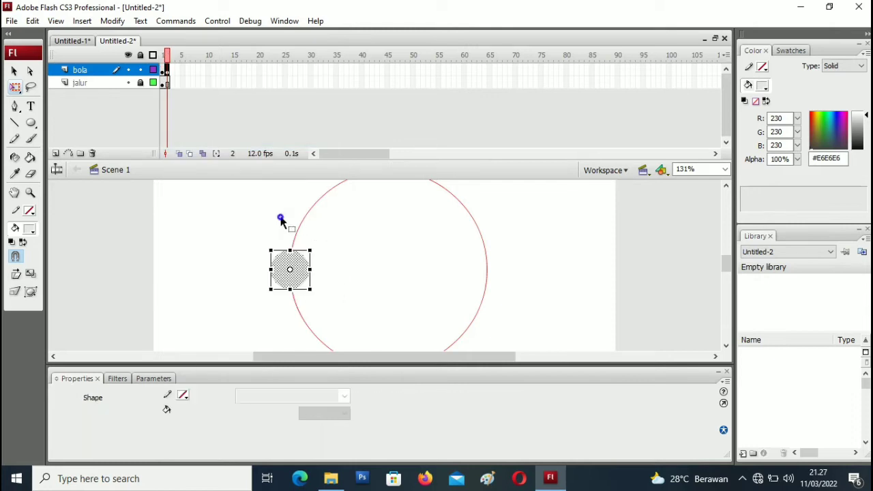
pyautogui.rightClick(281, 218)
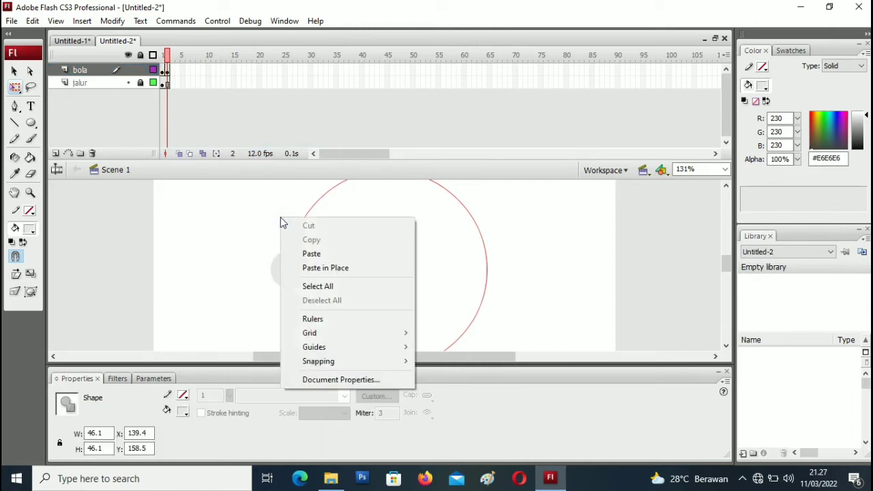
pyautogui.click(335, 268)
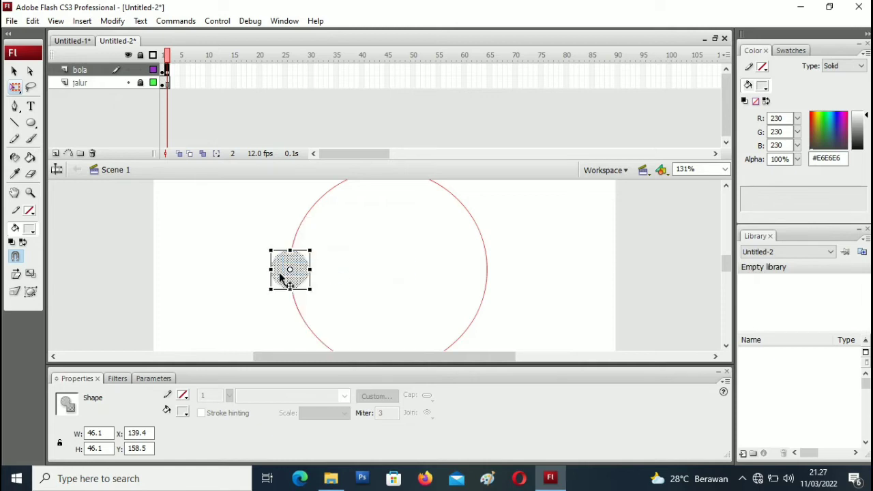
pyautogui.moveTo(294, 283); pyautogui.dragTo(308, 238)
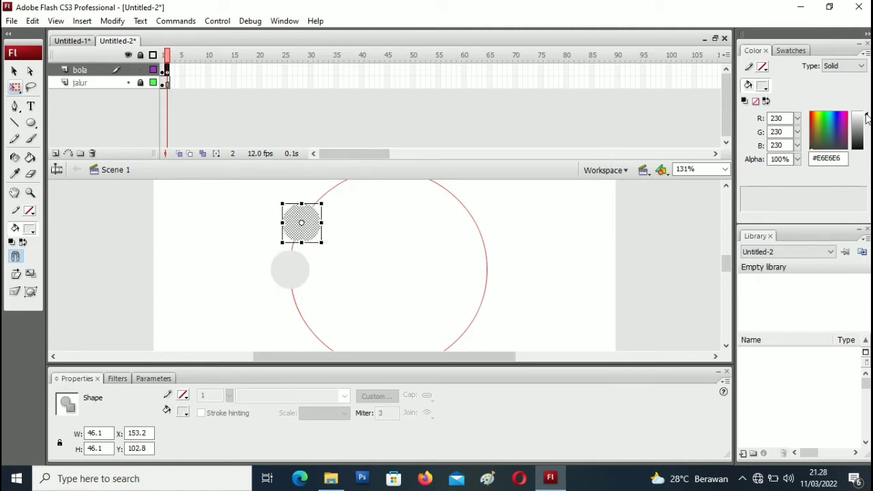
# - Darken the second ball's fill to #D0D0D0 and copy that ball
pyautogui.moveTo(868, 118); pyautogui.dragTo(868, 120)
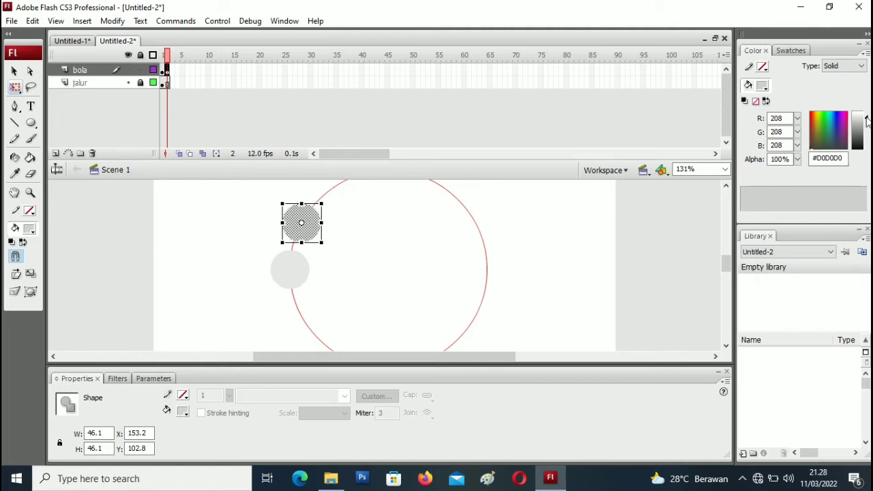
pyautogui.scroll(2, 730, 261)
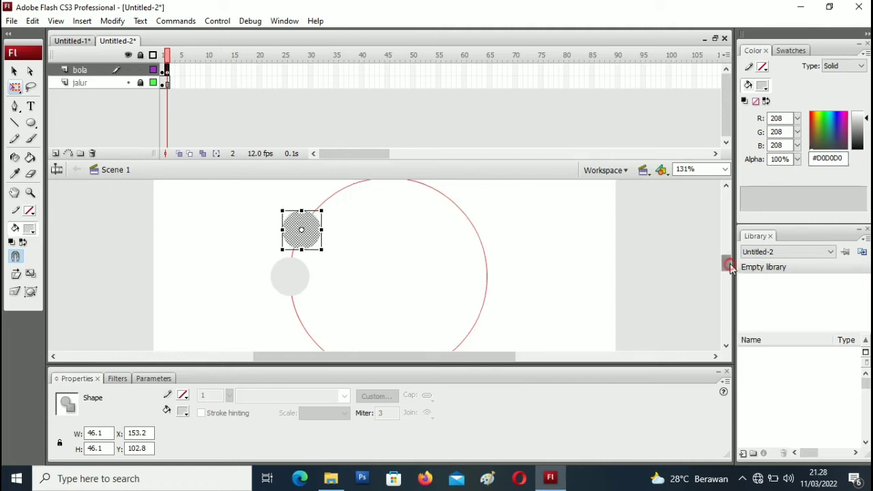
pyautogui.scroll(1, 731, 264)
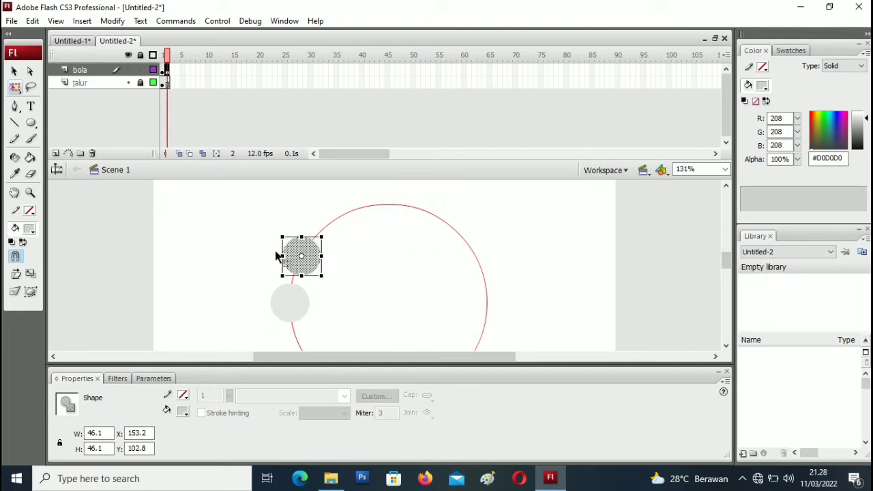
pyautogui.rightClick(313, 265)
pyautogui.click(353, 216)
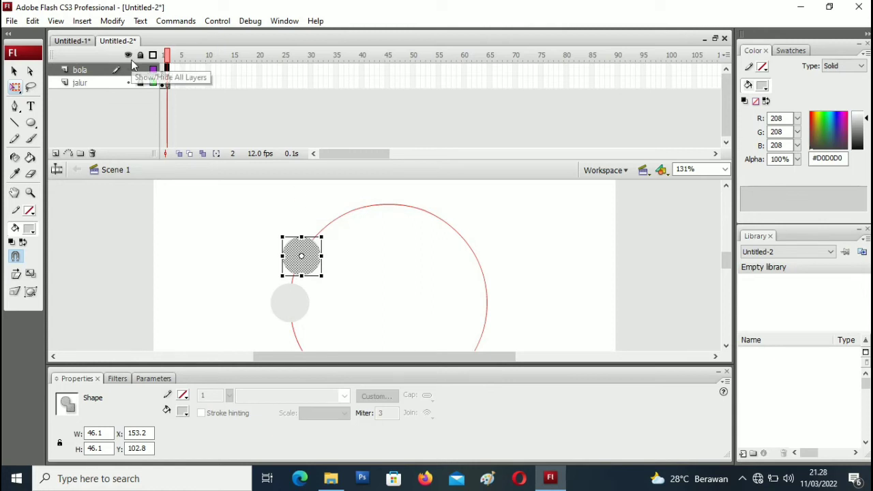
# - Insert a keyframe at frame 3 of the bola layer and paste the darker ball in place
pyautogui.click(165, 72)
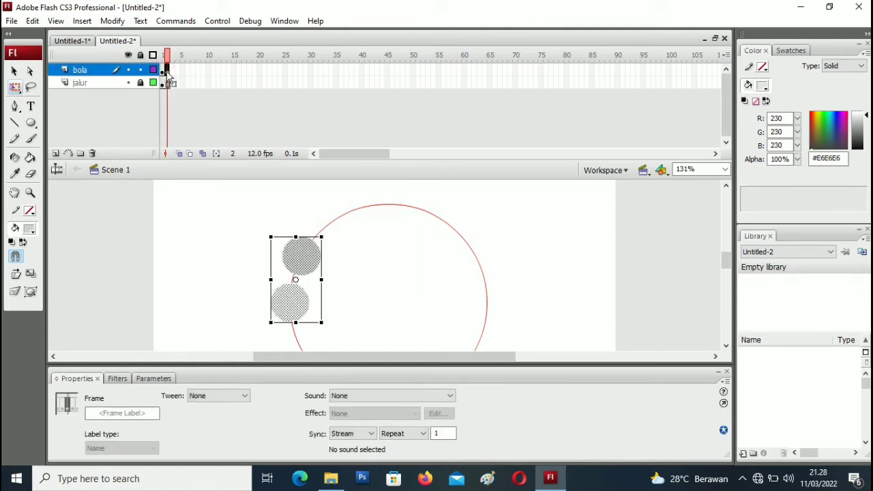
pyautogui.rightClick(167, 75)
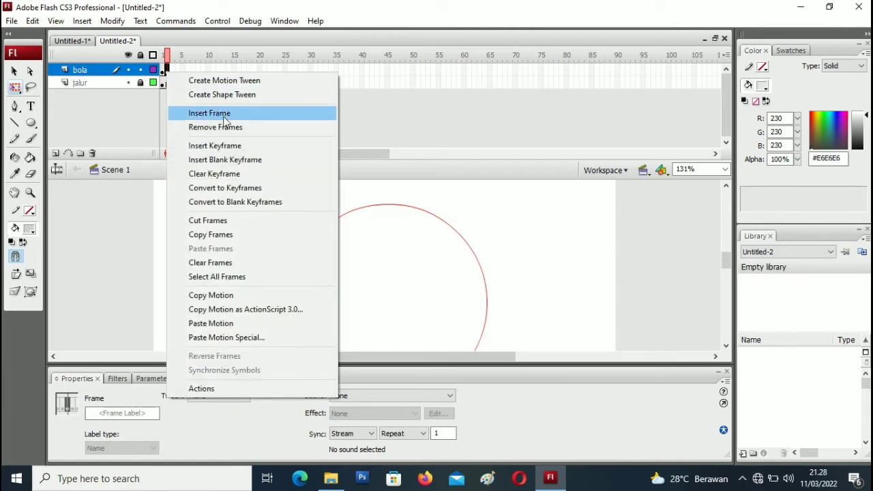
pyautogui.click(229, 146)
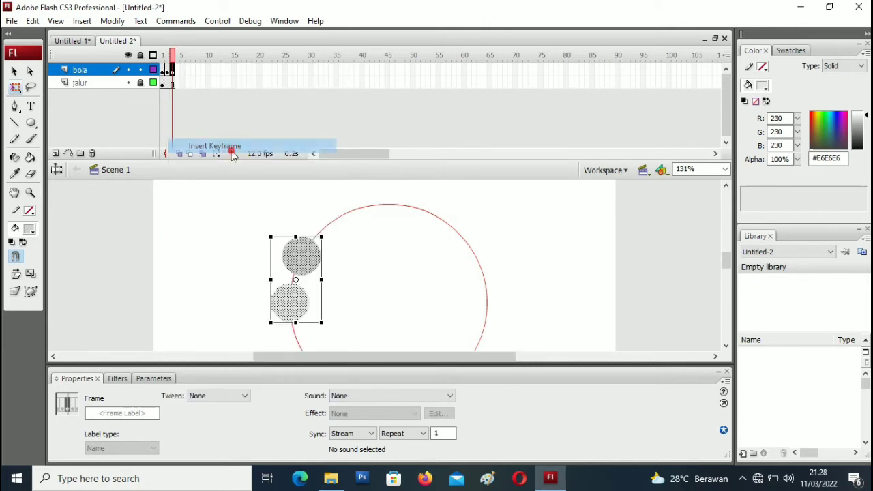
pyautogui.rightClick(311, 211)
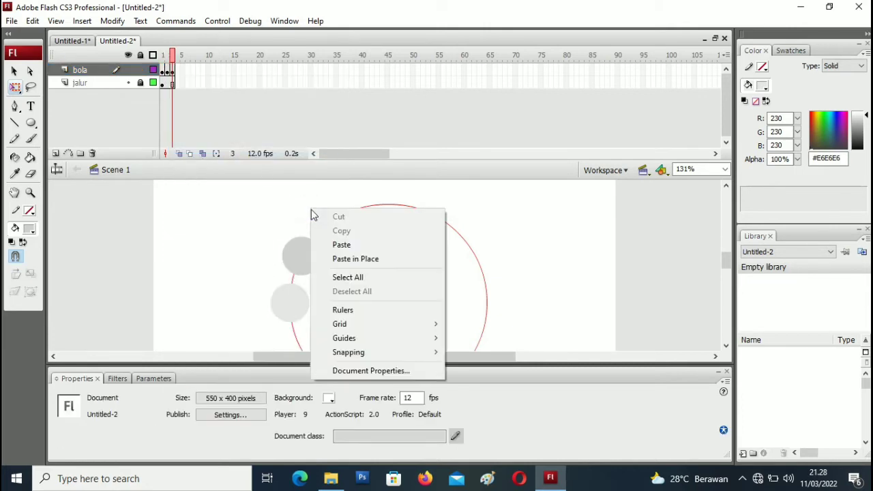
pyautogui.click(352, 261)
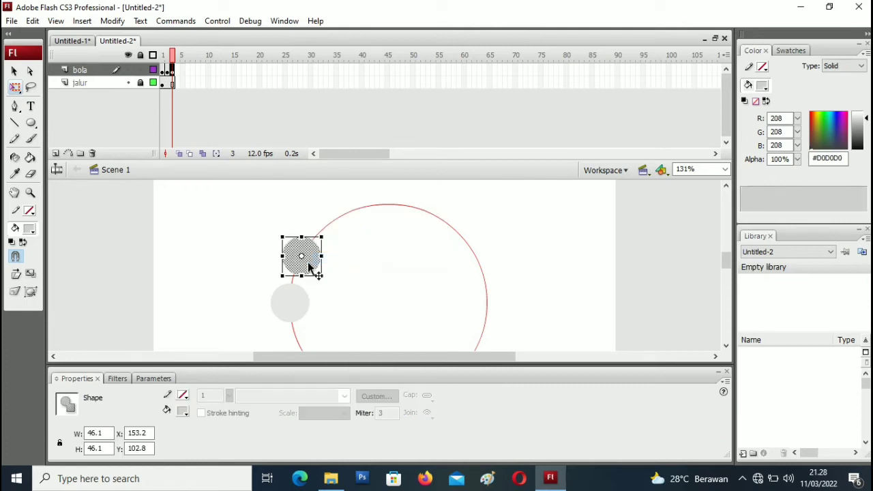
# - Move the third ball up along the red circle to about X 190, Y 62 and darken its fill to #B7B7B7
pyautogui.moveTo(308, 268); pyautogui.dragTo(339, 233)
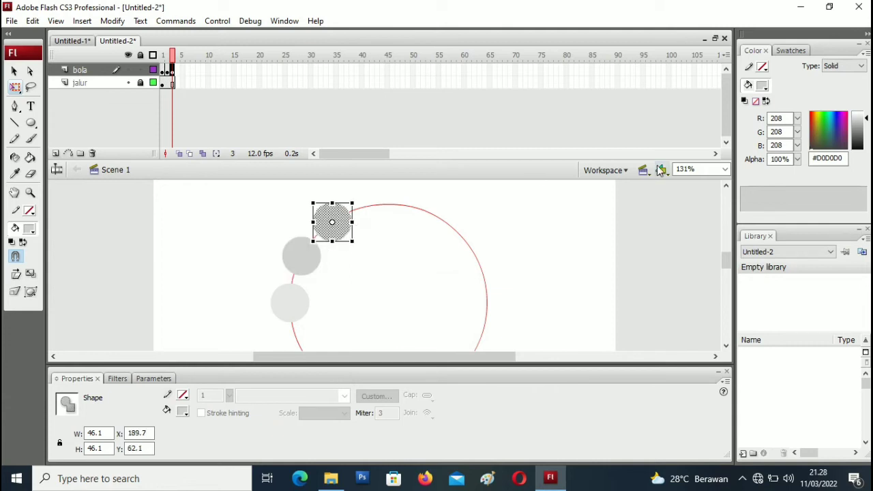
pyautogui.moveTo(868, 117); pyautogui.dragTo(868, 123)
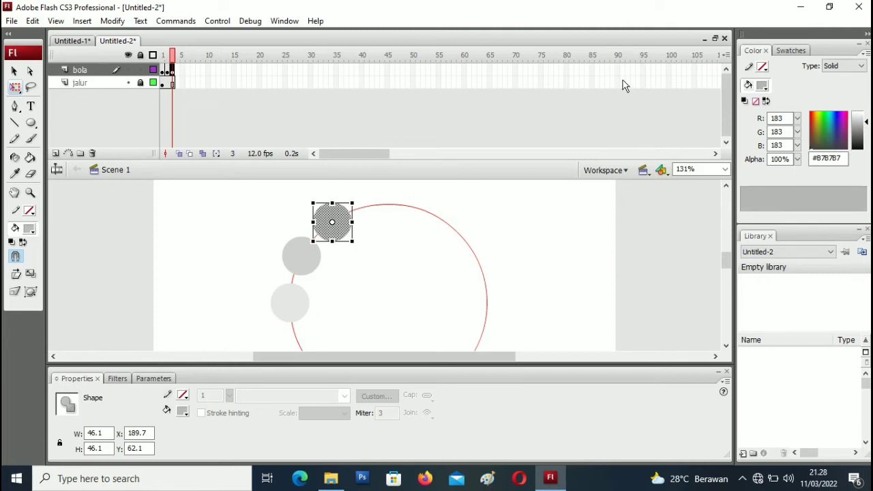
pyautogui.click(174, 71)
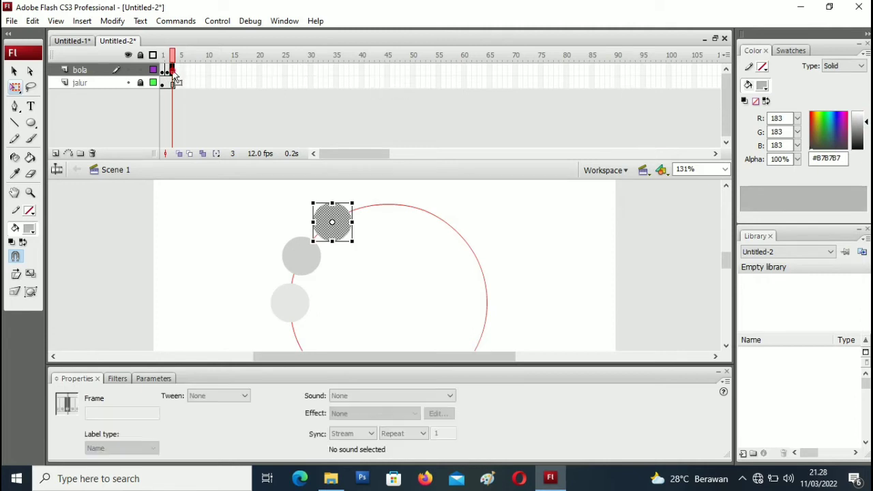
pyautogui.click(399, 215)
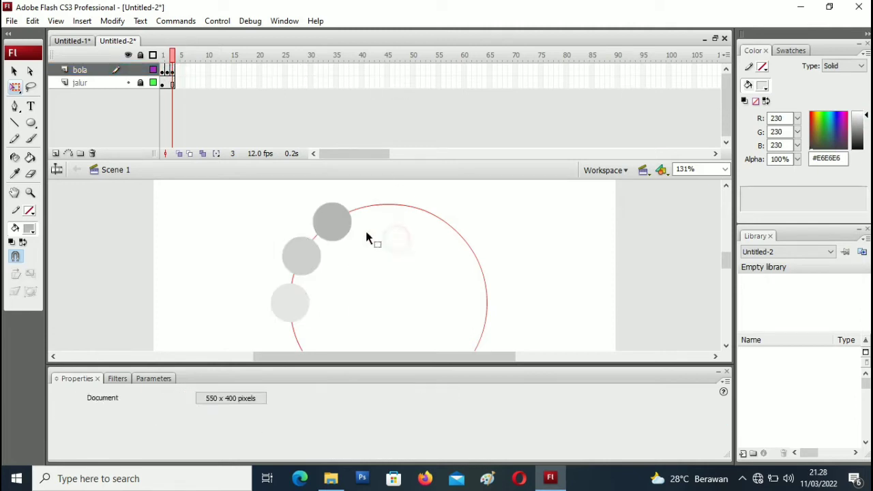
# - Copy the third ball and insert a keyframe at frame 4 of the bola layer
pyautogui.click(338, 223)
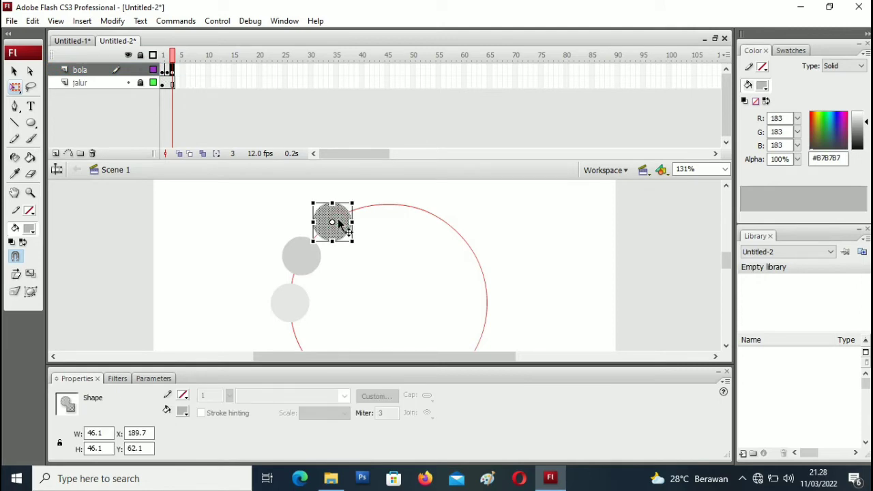
pyautogui.click(174, 71)
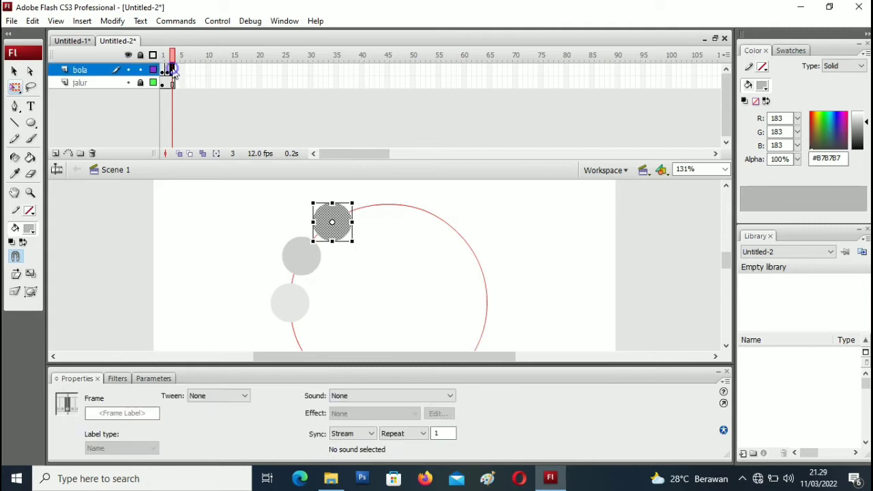
pyautogui.rightClick(173, 73)
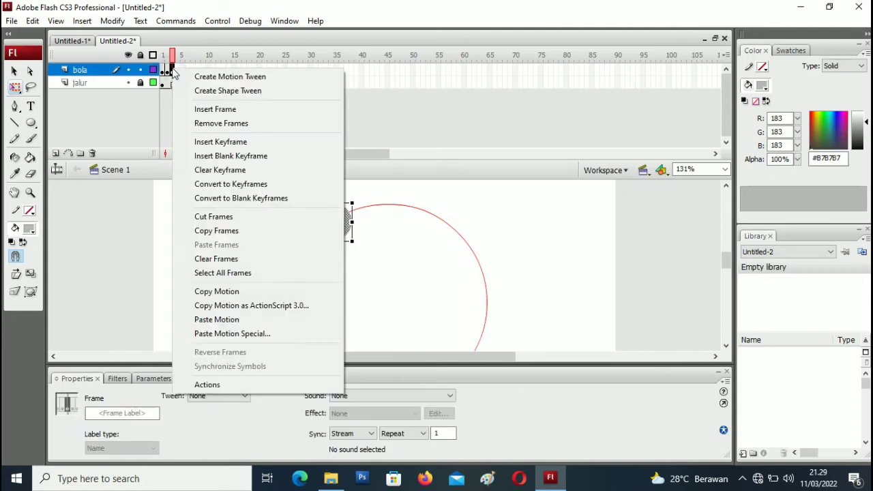
pyautogui.click(246, 142)
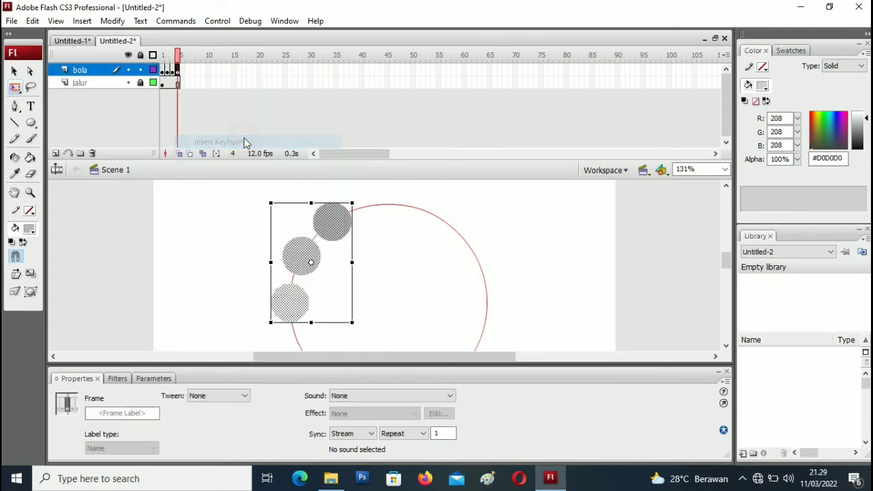
# - Paste the copied ball in place in frame 4 and move it along the red circle to about X 241, Y 42
pyautogui.rightClick(384, 194)
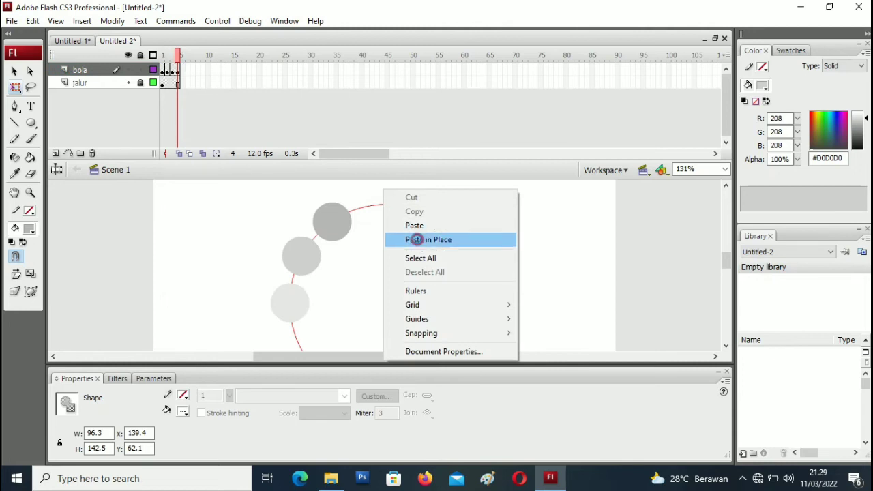
pyautogui.click(416, 239)
pyautogui.moveTo(340, 234); pyautogui.dragTo(386, 219)
pyautogui.click(426, 209)
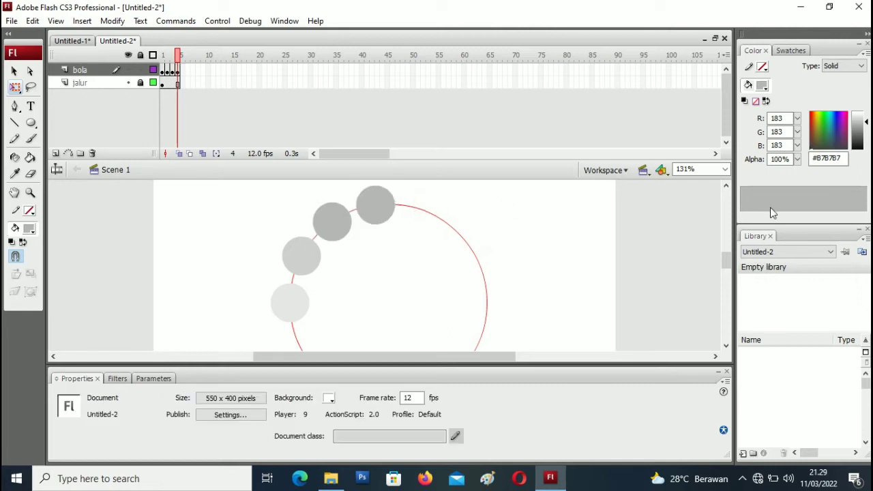
# - Darken the fourth ball's fill to #A6A6A6 and copy that ball
pyautogui.click(380, 209)
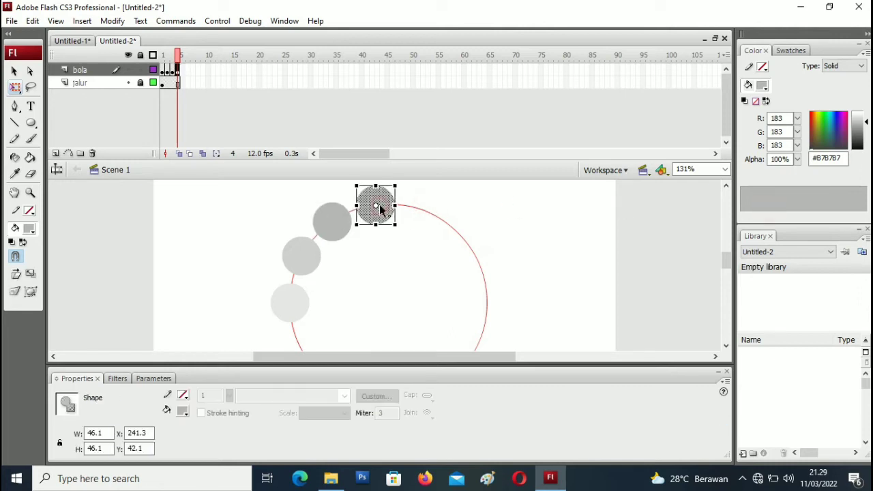
pyautogui.click(696, 169)
pyautogui.moveTo(867, 121); pyautogui.dragTo(868, 125)
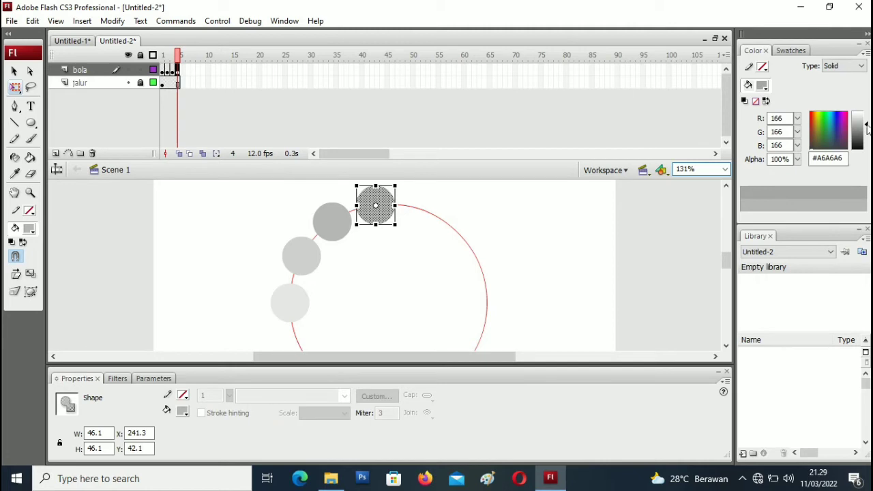
pyautogui.moveTo(867, 126); pyautogui.dragTo(867, 127)
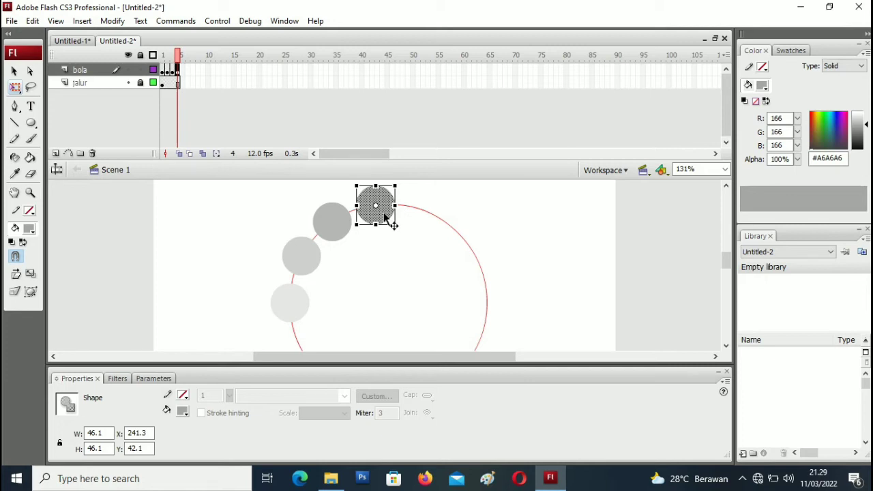
# - In a new keyframe at frame 5 of the bola layer, paste the ball in place and move it to about X 297, Y 48
pyautogui.rightClick(177, 71)
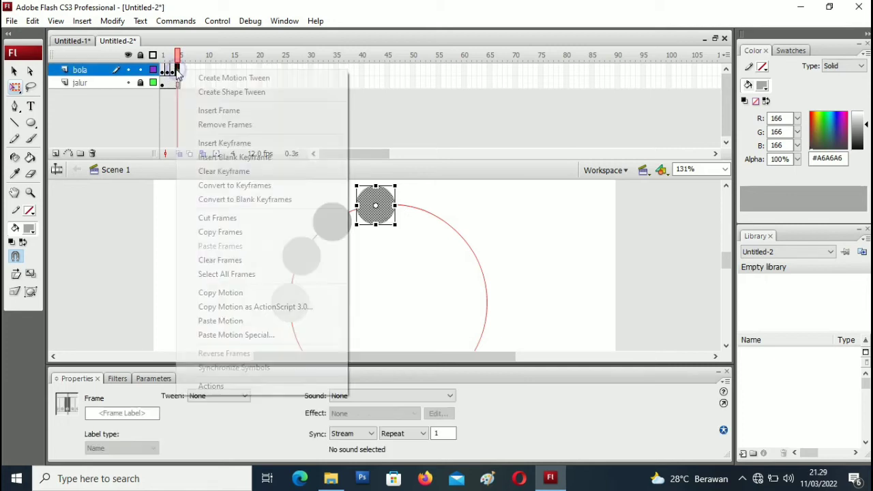
pyautogui.click(247, 141)
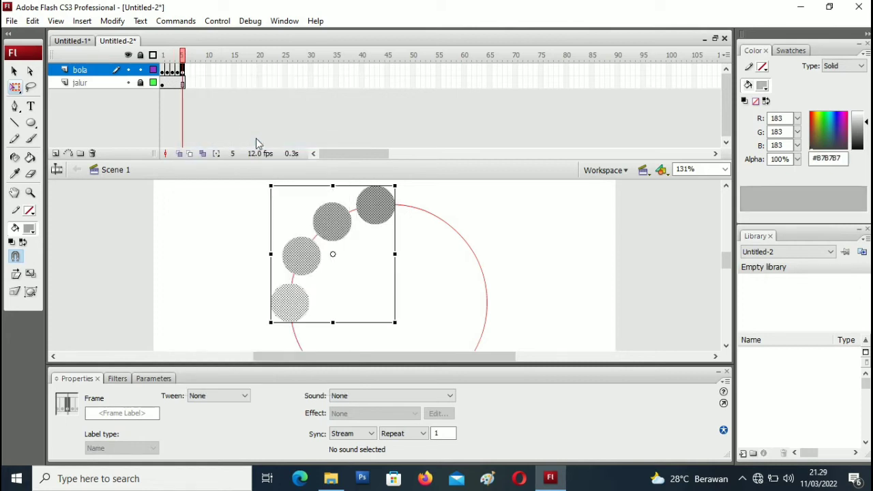
pyautogui.rightClick(424, 192)
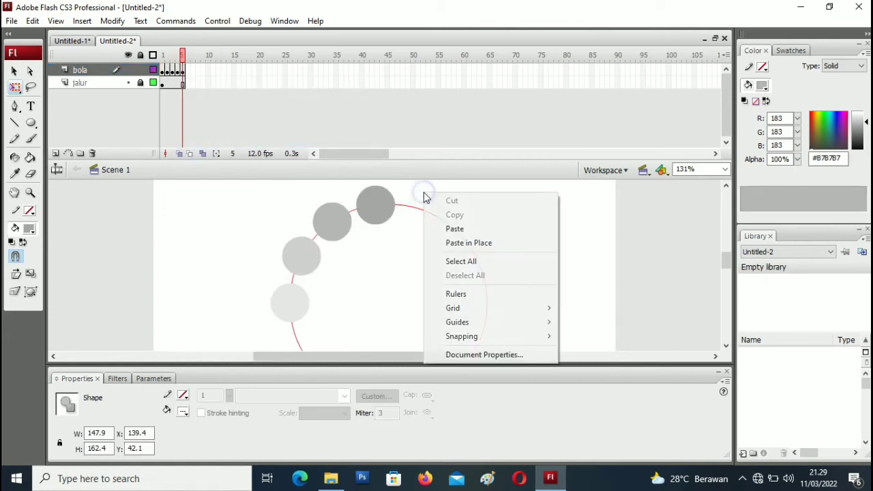
pyautogui.click(465, 245)
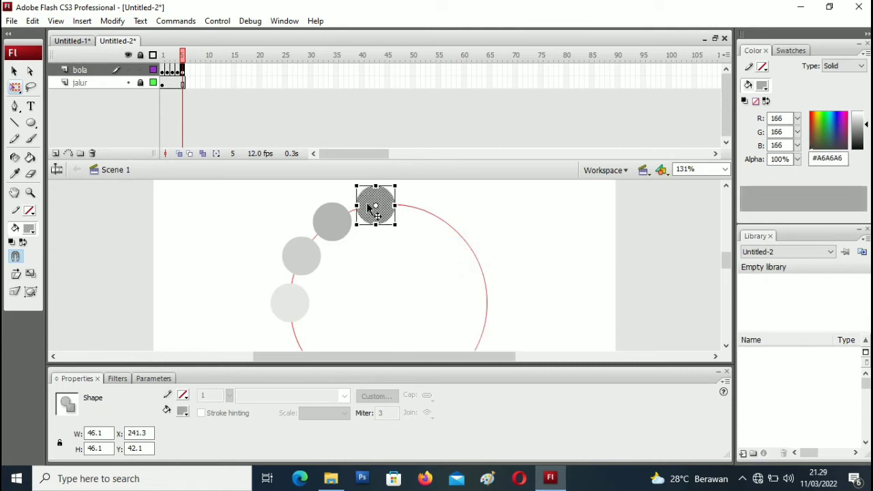
pyautogui.moveTo(381, 215); pyautogui.dragTo(427, 220)
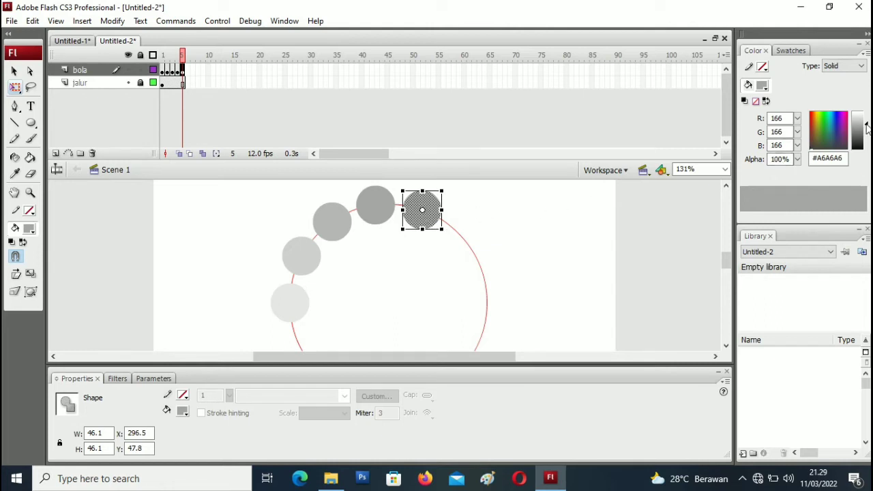
# - Darken the fifth ball's fill to #919191 and copy that ball
pyautogui.moveTo(867, 127); pyautogui.dragTo(867, 128)
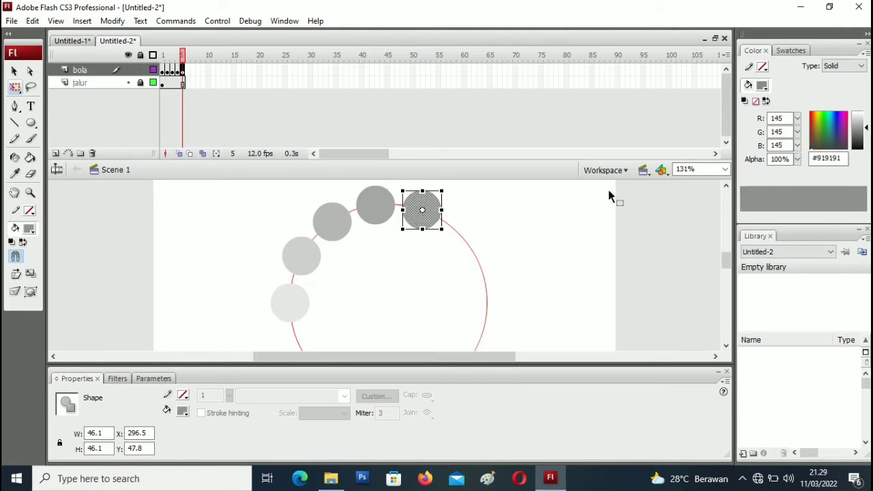
pyautogui.rightClick(436, 214)
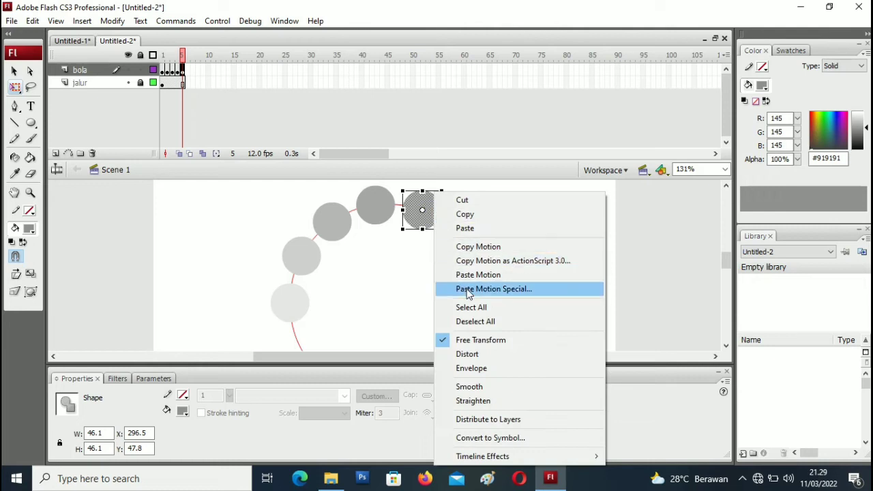
pyautogui.click(468, 215)
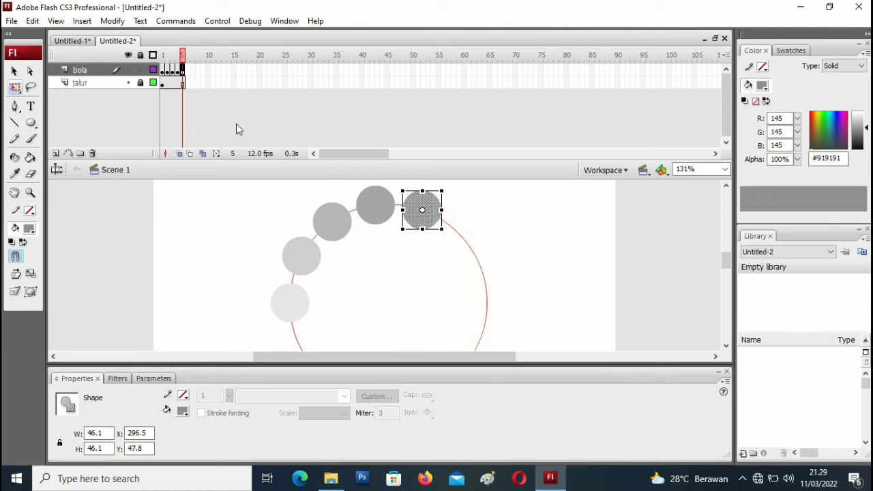
# - In a new keyframe at frame 6 of the bola layer, paste the ball in place and move it to about X 341, Y 77
pyautogui.rightClick(181, 71)
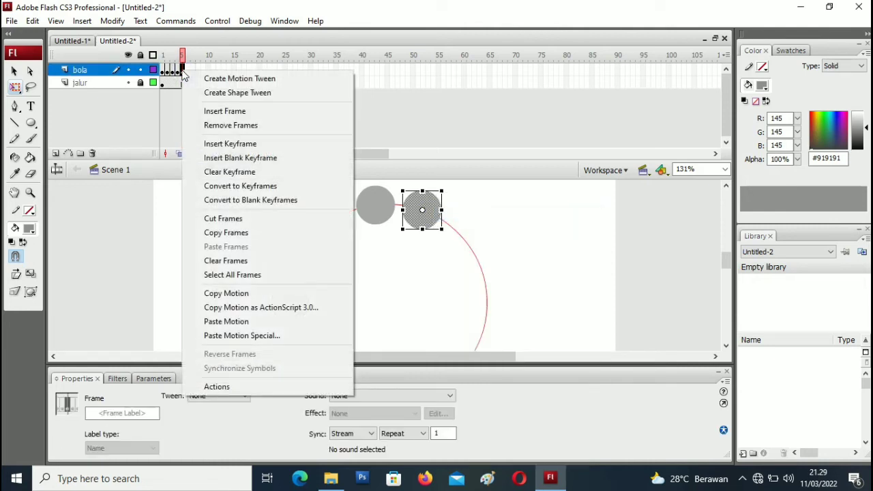
pyautogui.click(242, 146)
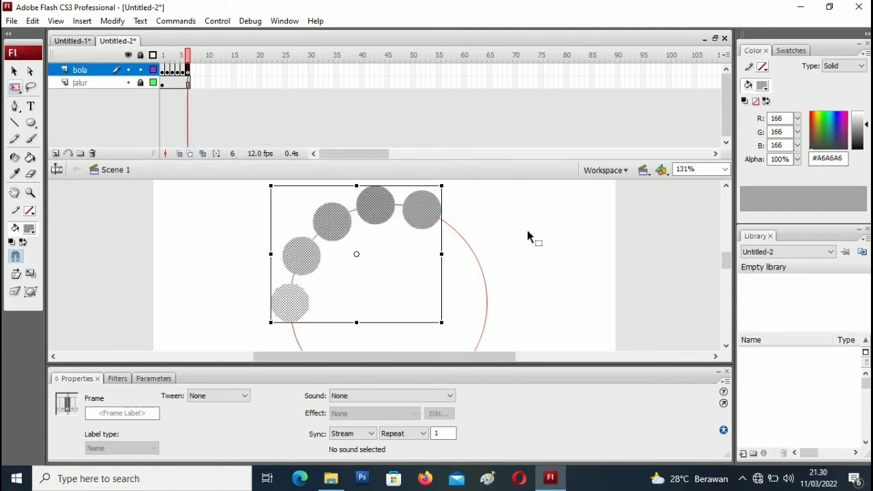
pyautogui.rightClick(502, 233)
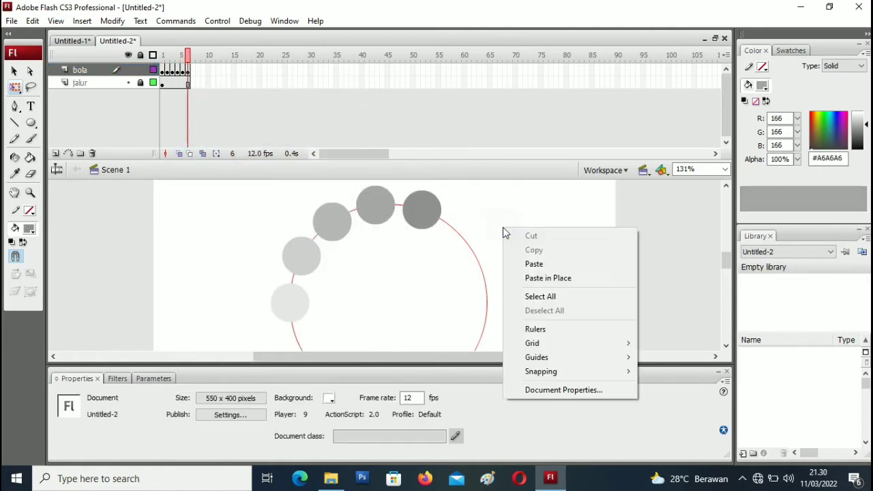
pyautogui.click(529, 278)
pyautogui.moveTo(431, 222); pyautogui.dragTo(466, 253)
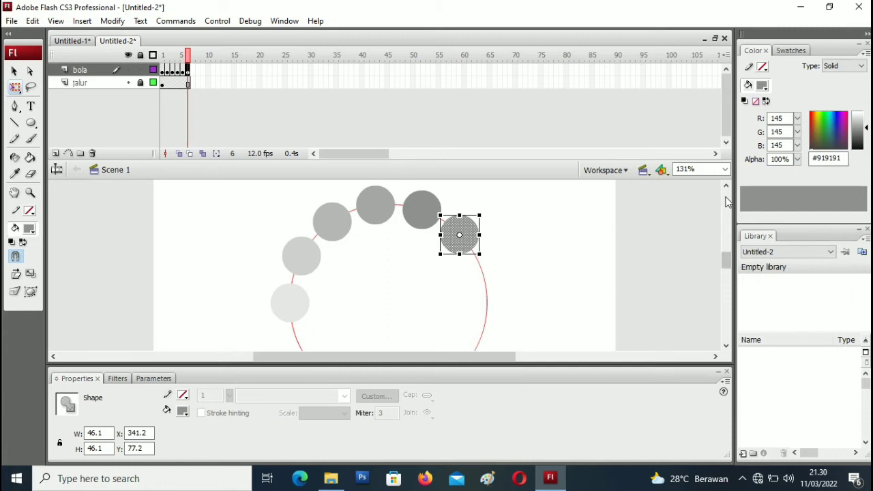
# - Darken the sixth ball's fill to #808080 and copy that ball
pyautogui.click(867, 129)
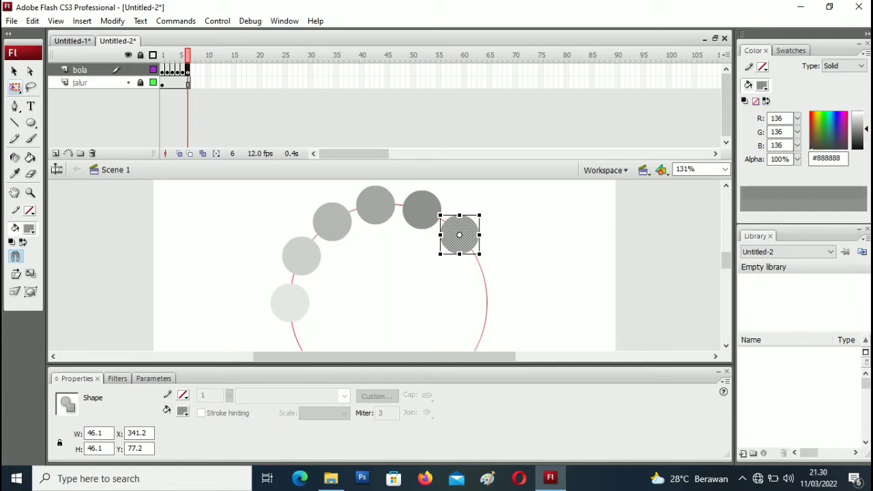
pyautogui.click(868, 131)
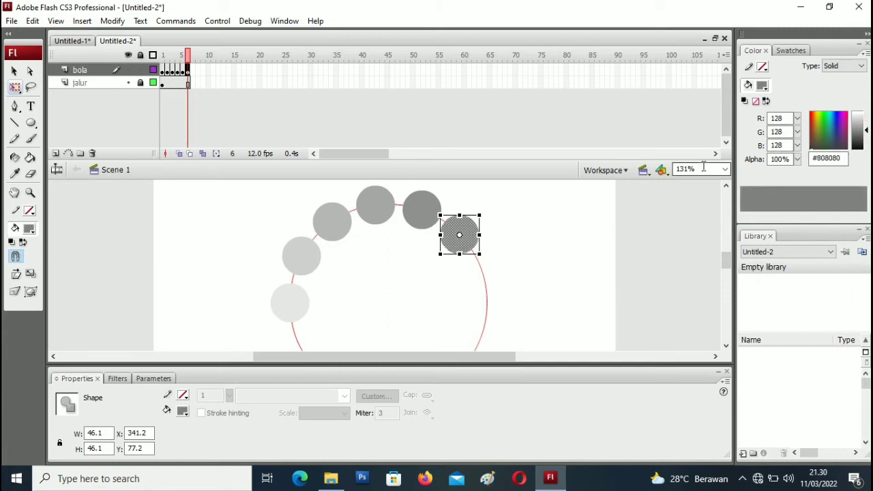
pyautogui.click(499, 237)
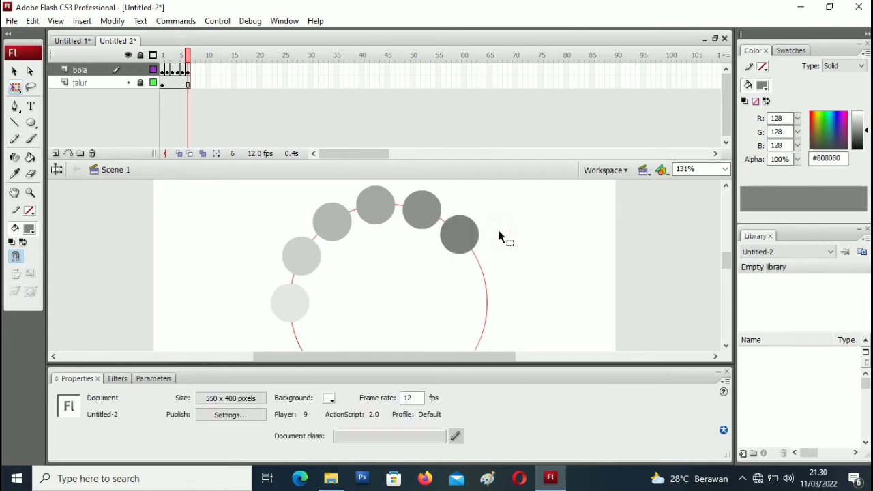
pyautogui.click(454, 244)
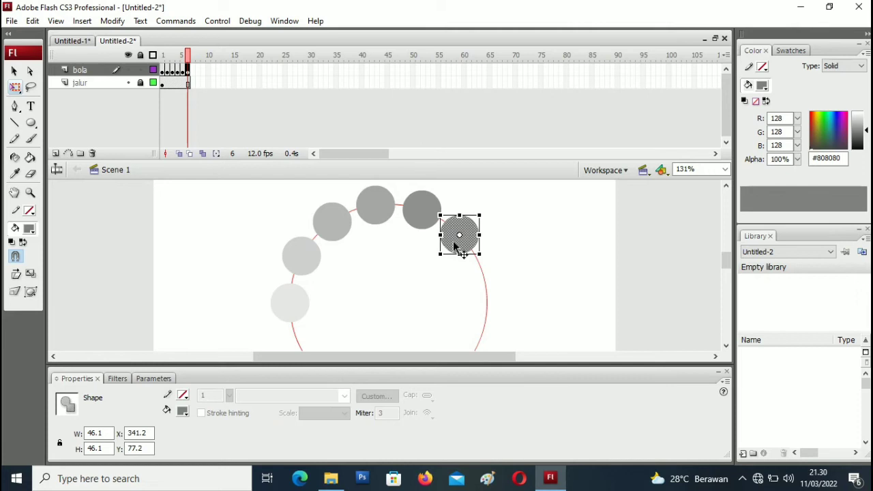
# - In a new keyframe at frame 7 of the bola layer, paste the ball in place and move it to about X 369, Y 124
pyautogui.click(187, 71)
pyautogui.rightClick(187, 71)
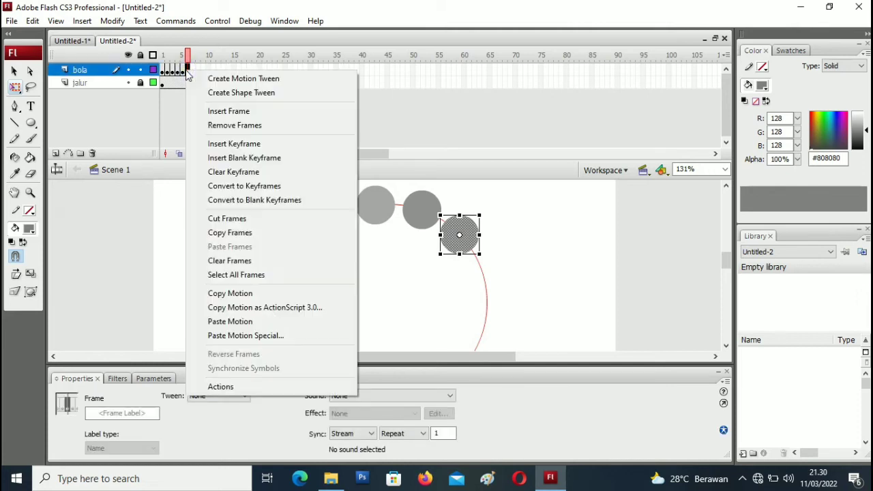
pyautogui.click(247, 144)
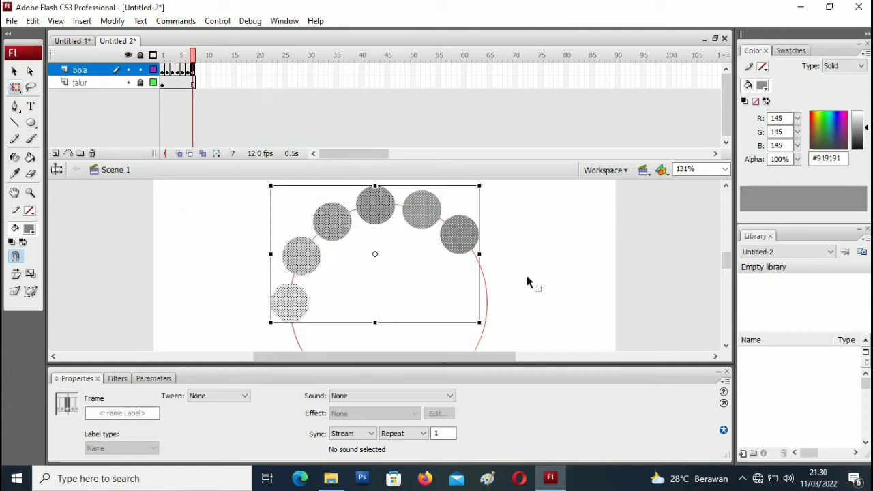
pyautogui.rightClick(505, 262)
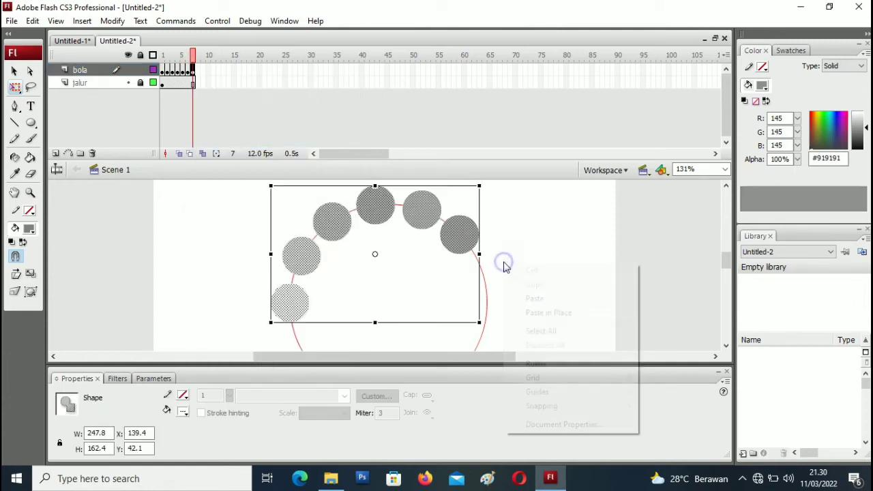
pyautogui.click(530, 314)
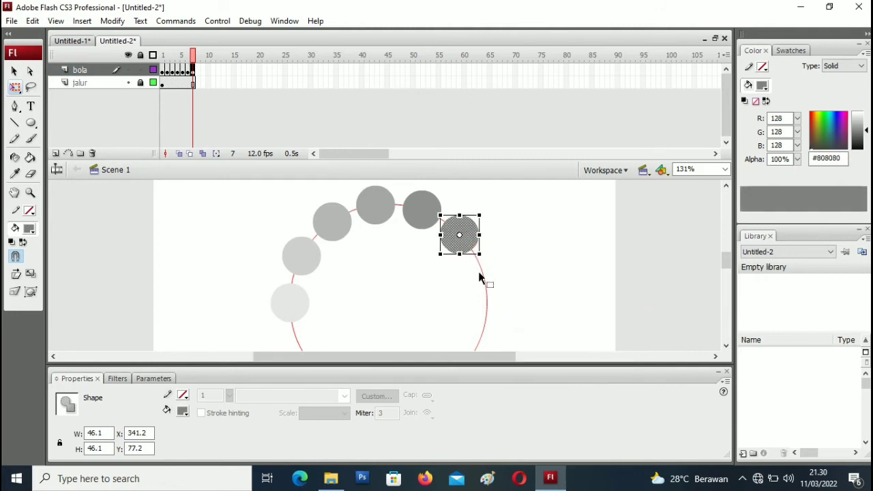
pyautogui.moveTo(471, 244); pyautogui.dragTo(491, 281)
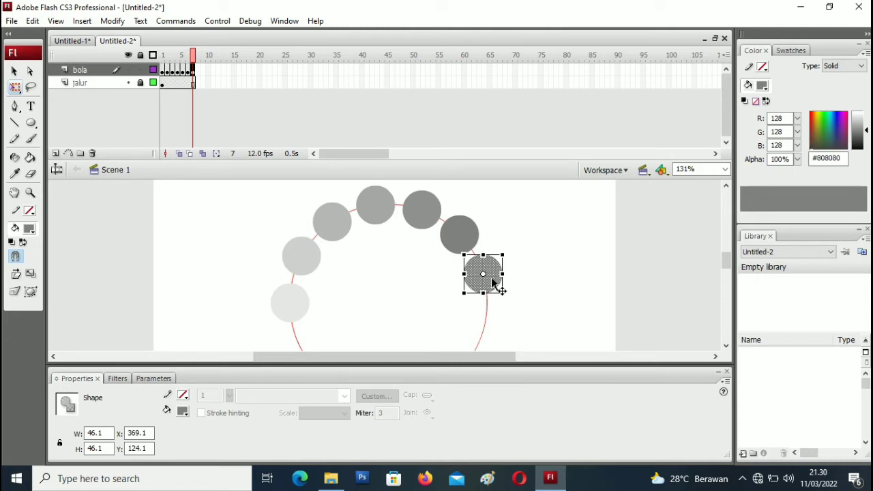
pyautogui.click(292, 310)
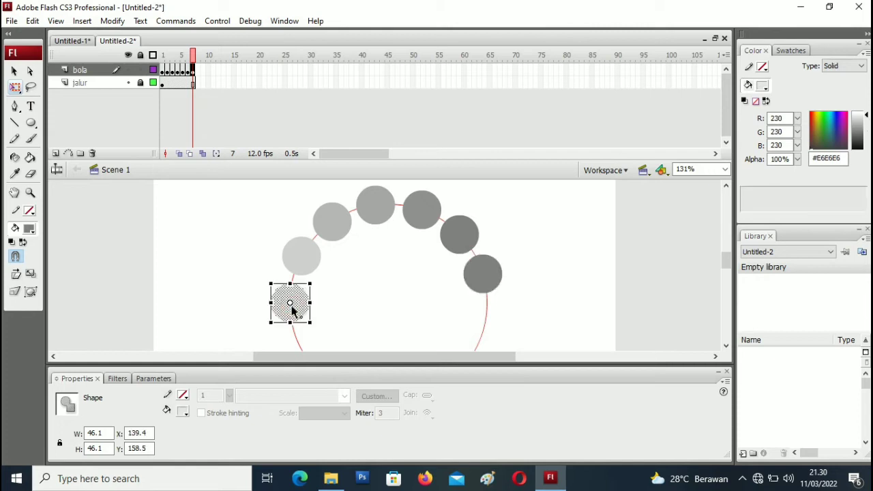
pyautogui.click(496, 275)
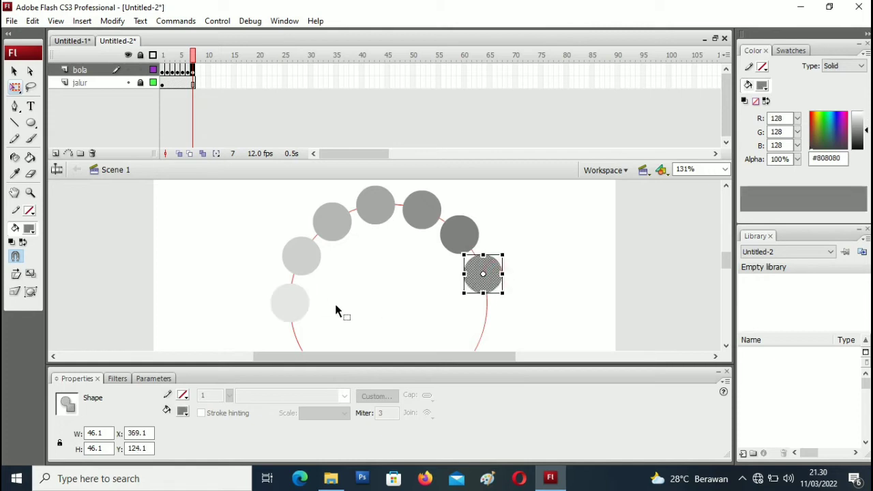
pyautogui.click(305, 308)
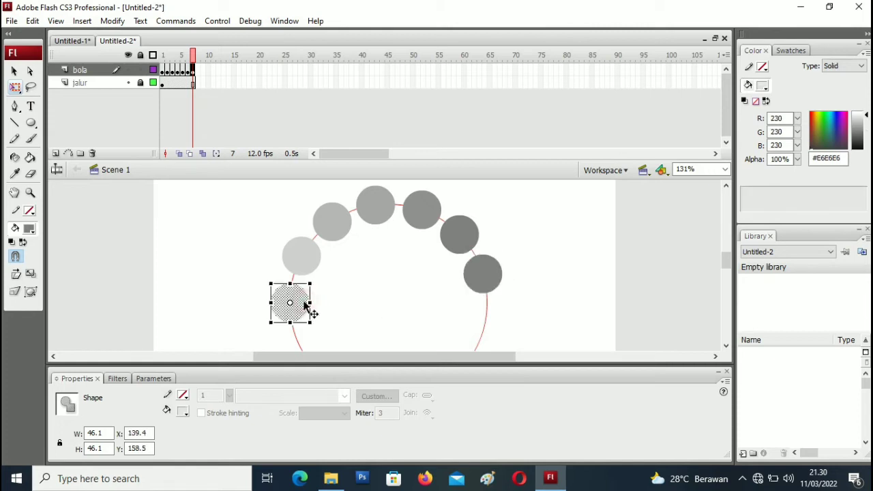
pyautogui.click(485, 280)
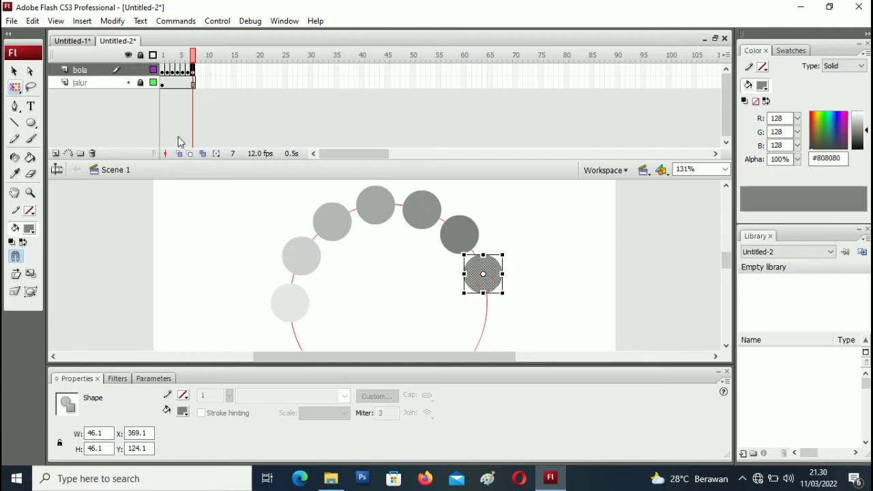
pyautogui.click(192, 70)
pyautogui.moveTo(516, 298); pyautogui.dragTo(489, 279)
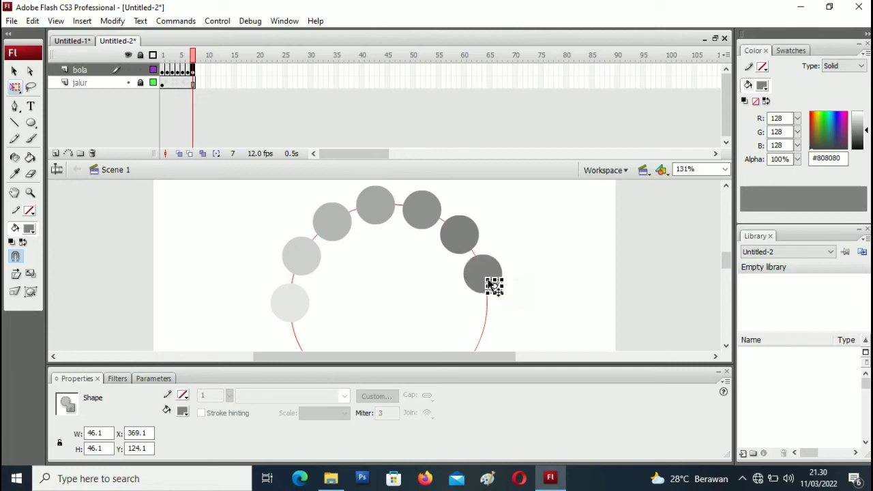
pyautogui.click(460, 271)
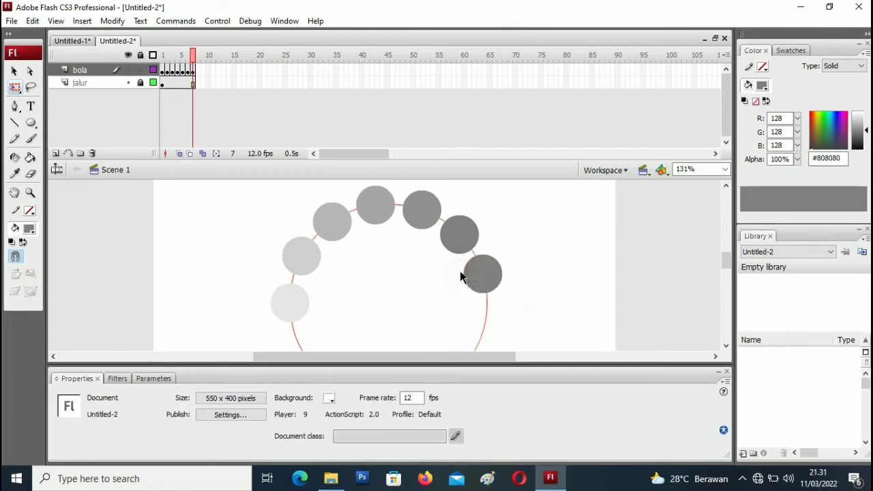
# - Darken the seventh ball's fill to #737373 and delete the lightest ball from frame 7
pyautogui.click(483, 274)
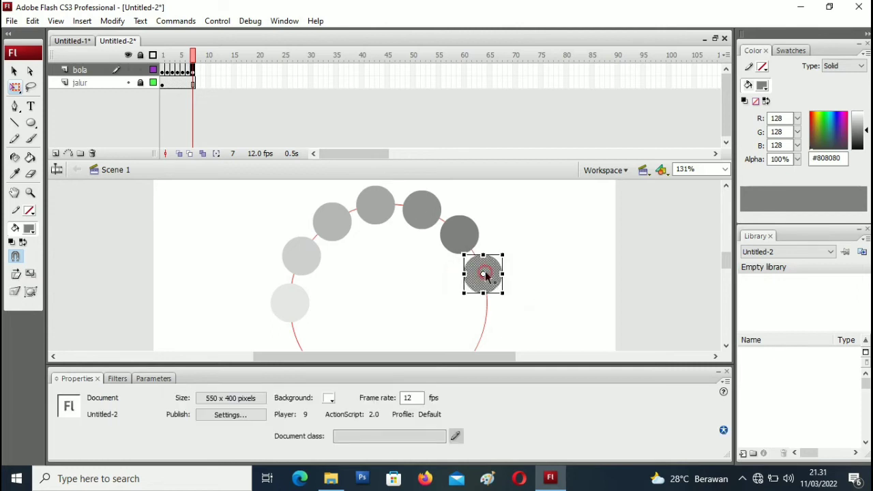
pyautogui.click(868, 133)
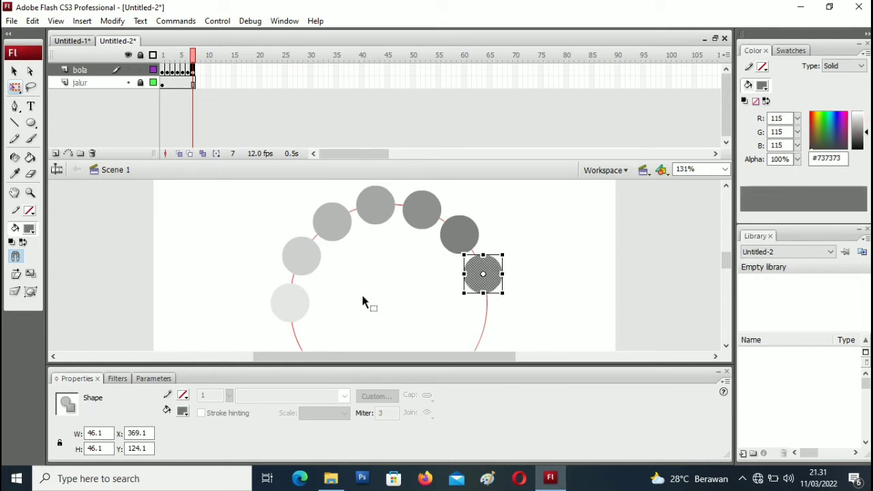
pyautogui.click(287, 312)
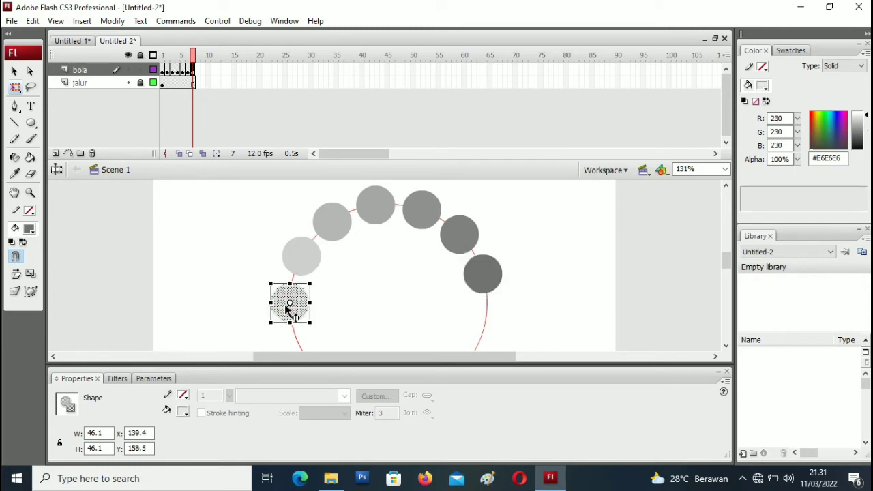
pyautogui.press('Delete')
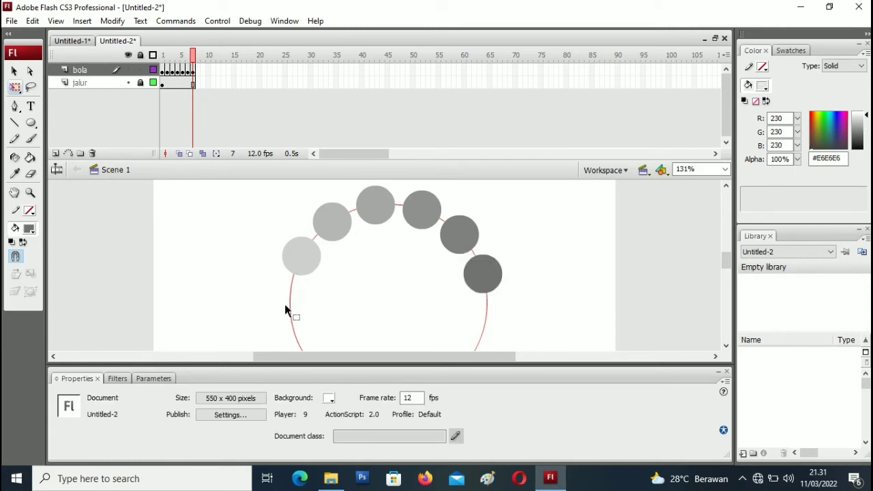
# - Select the whole seventh ball in frame 7 and copy it
pyautogui.click(489, 275)
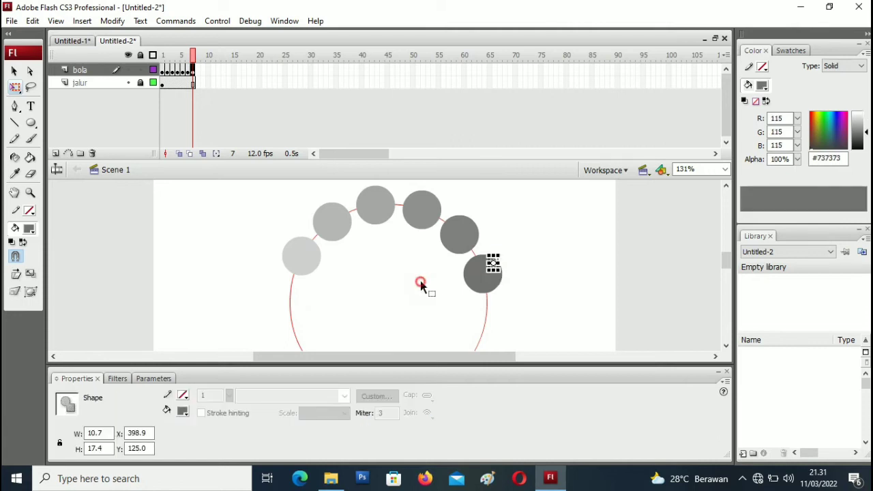
pyautogui.click(419, 284)
pyautogui.click(487, 275)
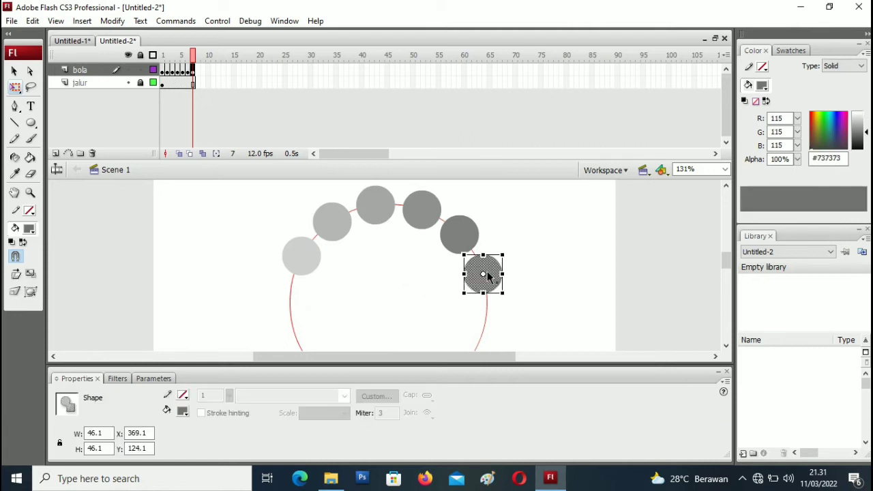
pyautogui.rightClick(493, 282)
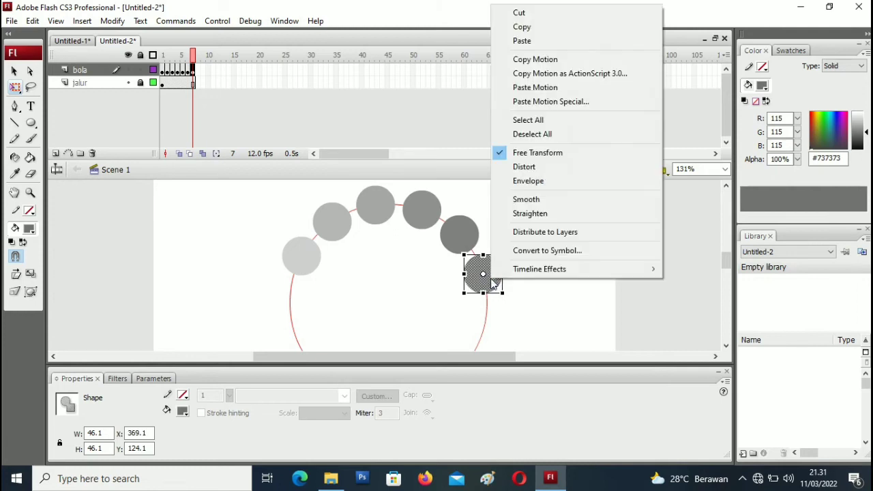
pyautogui.click(551, 27)
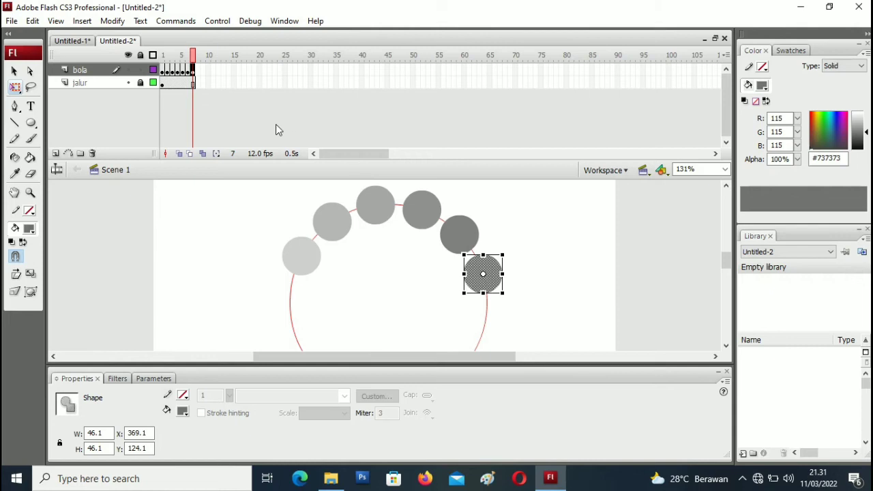
# - In a new keyframe at frame 8 of the bola layer, paste the ball in place and move it to about X 373, Y 178
pyautogui.click(194, 70)
pyautogui.rightClick(197, 71)
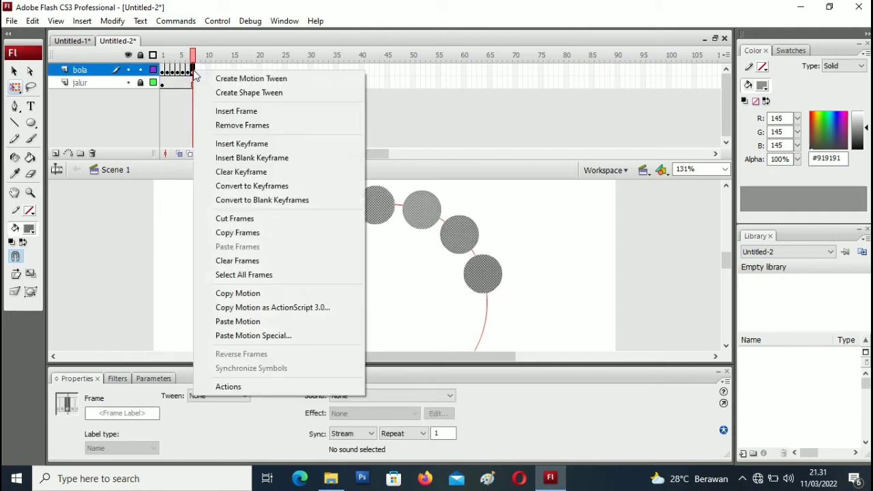
pyautogui.click(244, 143)
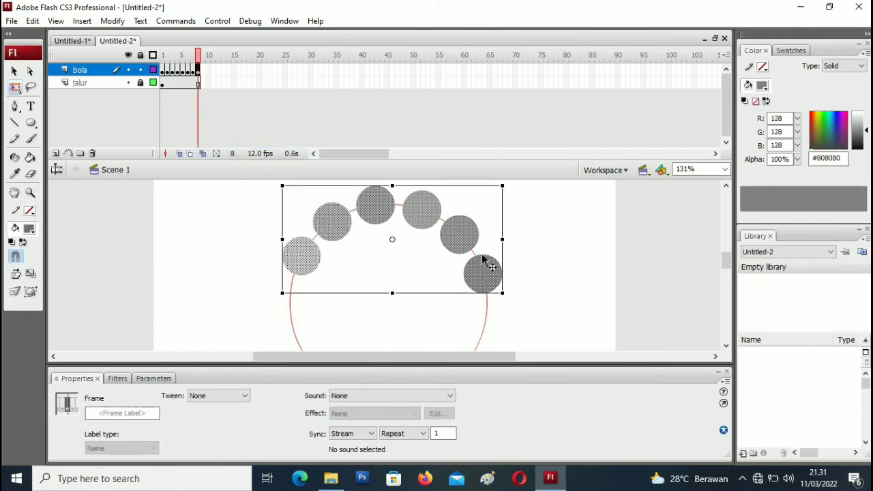
pyautogui.rightClick(471, 327)
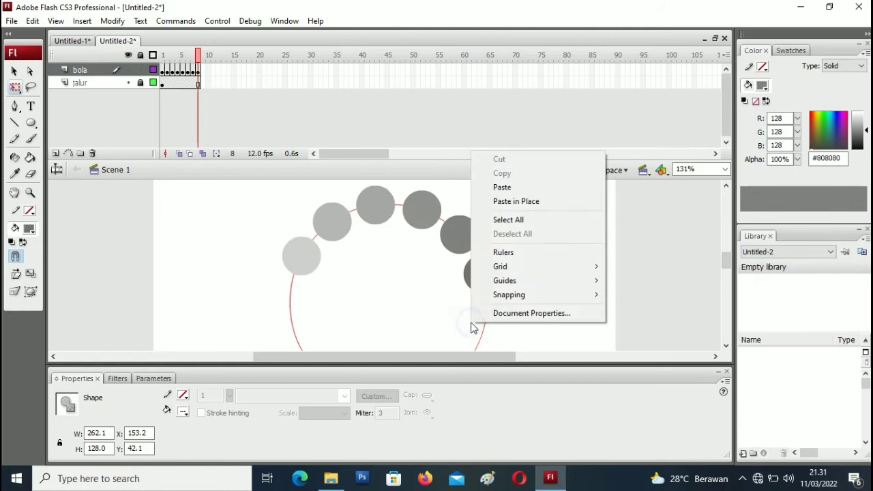
pyautogui.click(525, 206)
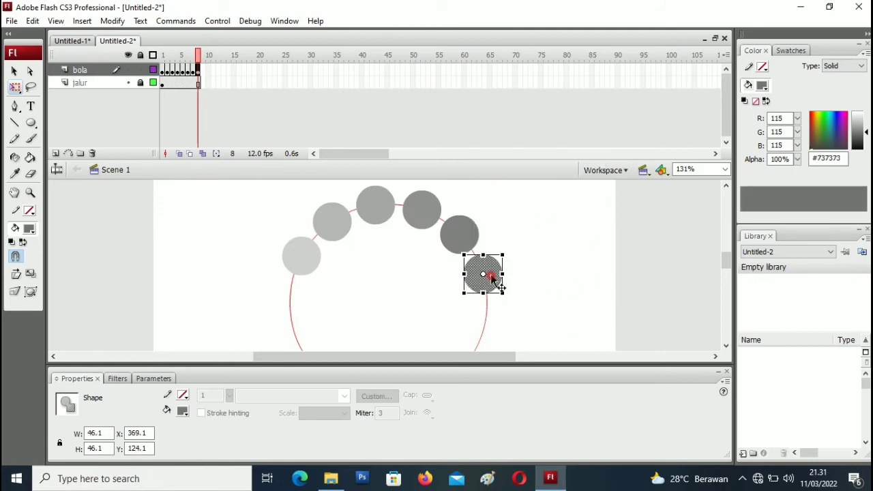
pyautogui.moveTo(489, 274); pyautogui.dragTo(488, 319)
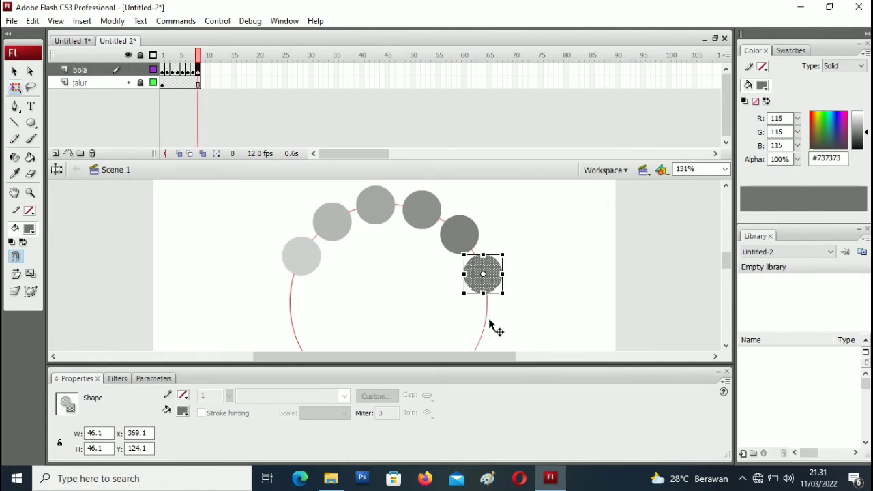
# - Darken the eighth ball's fill to #5E5E5E and delete the lightest remaining ball from frame 8
pyautogui.click(867, 136)
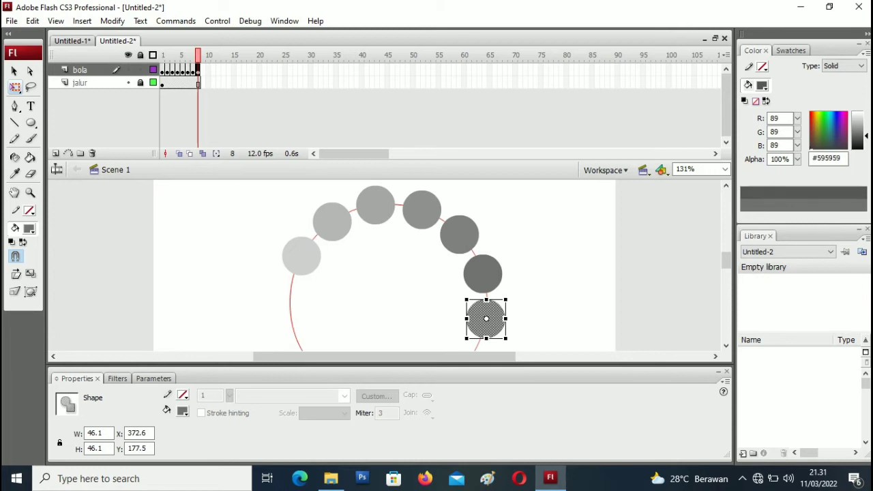
pyautogui.click(867, 134)
pyautogui.scroll(-1, 722, 273)
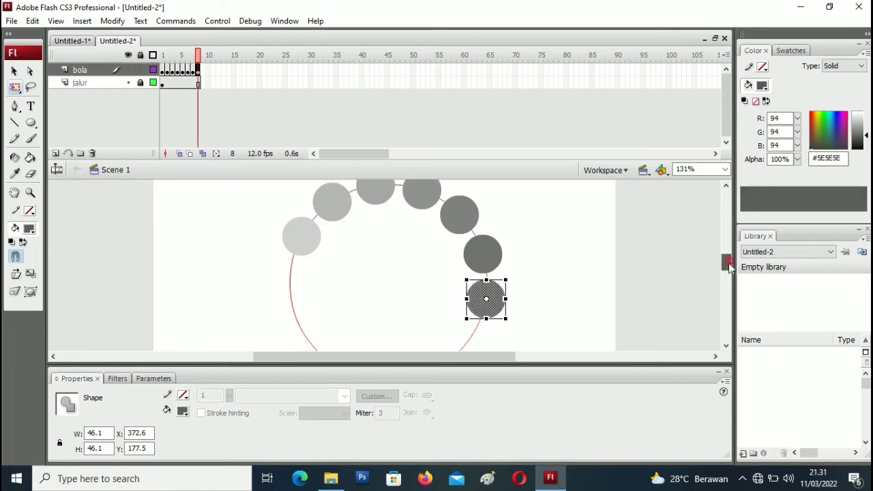
pyautogui.scroll(-3, 728, 266)
pyautogui.scroll(2, 729, 266)
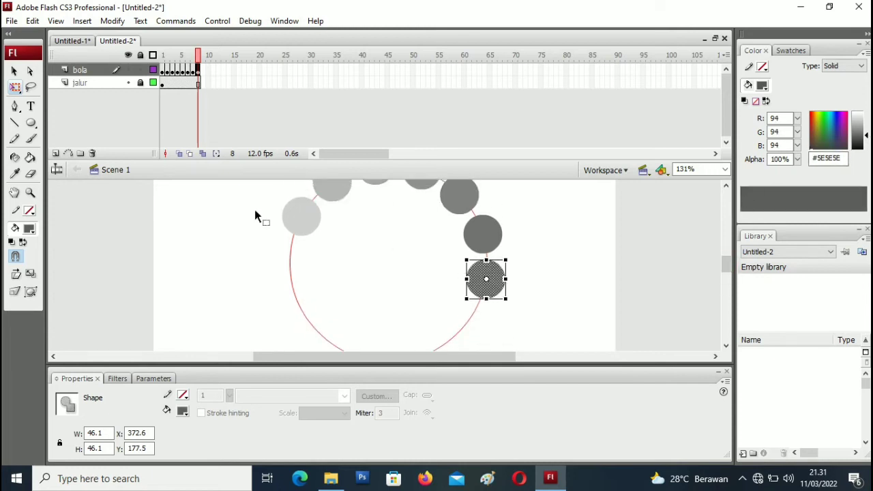
pyautogui.click(304, 219)
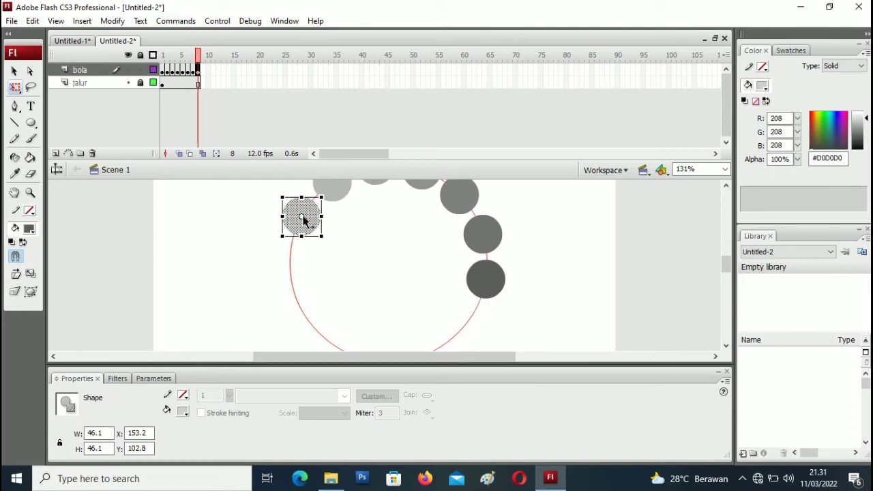
pyautogui.press('Delete')
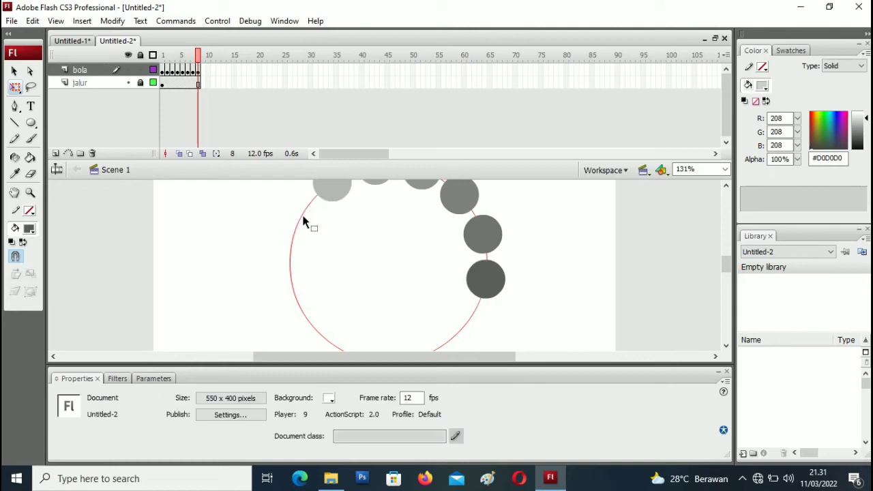
pyautogui.click(313, 201)
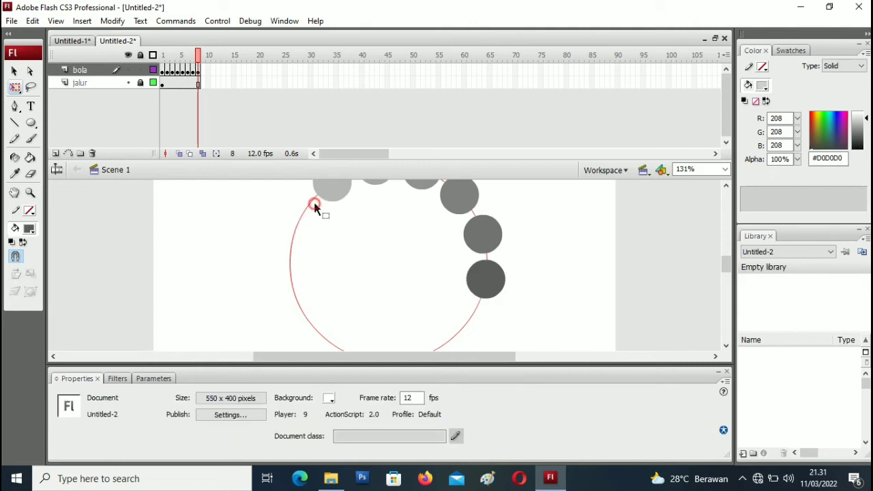
# - Copy the eighth ball, paste it in place in a new keyframe at frame 9 of the bola layer, and move it to about X 351, Y 228
pyautogui.click(489, 284)
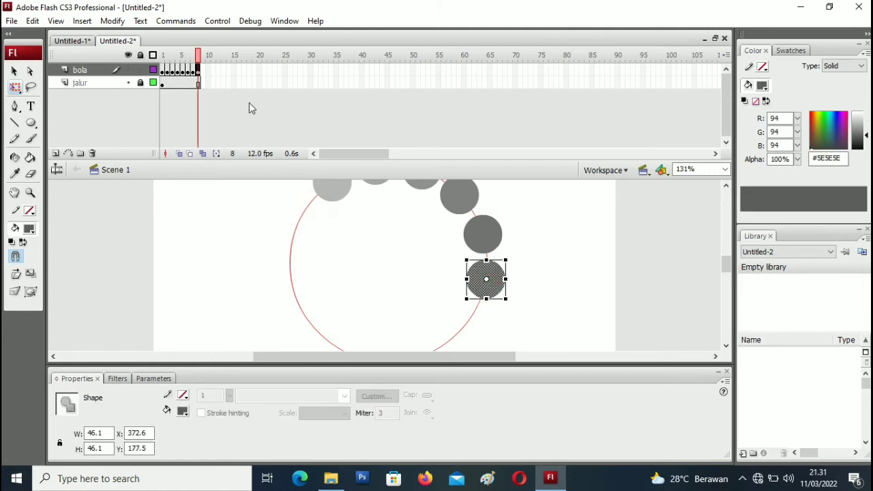
pyautogui.rightClick(198, 71)
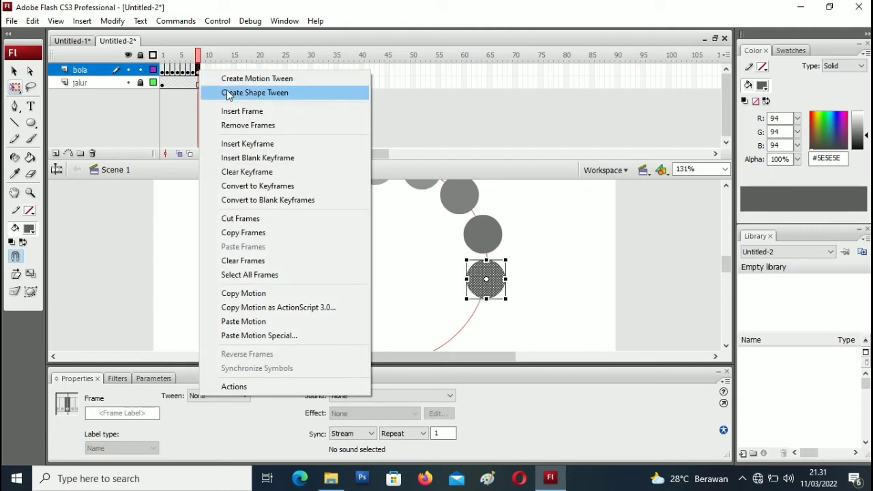
pyautogui.click(256, 143)
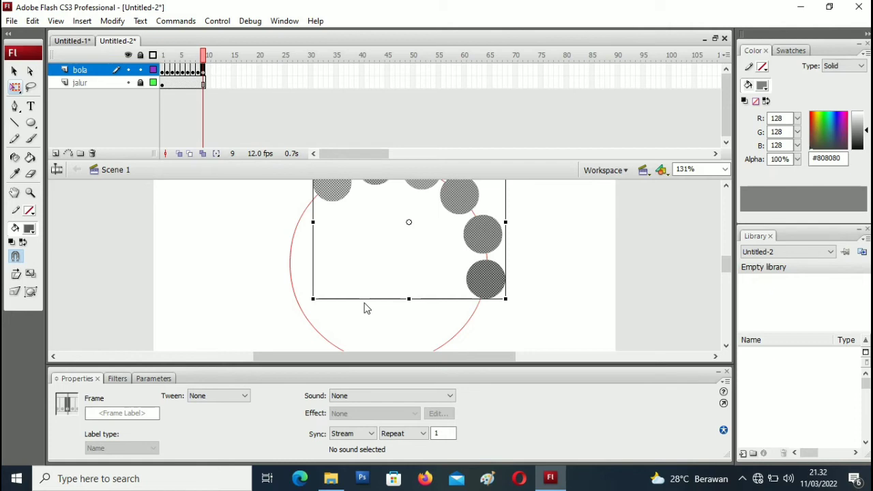
pyautogui.rightClick(396, 329)
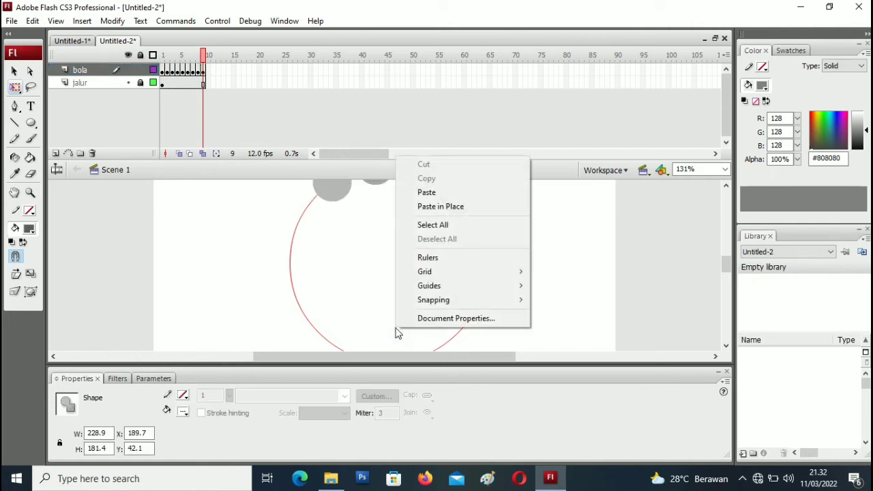
pyautogui.click(451, 206)
pyautogui.moveTo(488, 291); pyautogui.dragTo(475, 333)
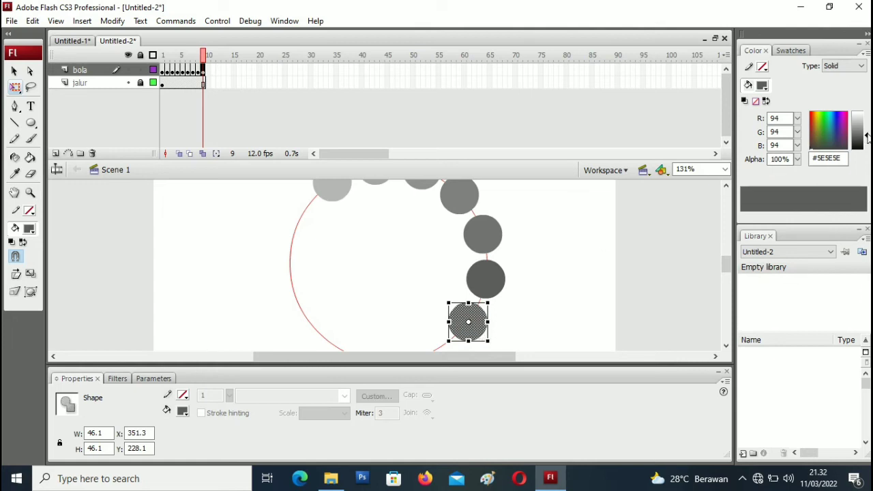
# - Darken the ninth ball's fill to #555555 and delete the lightest remaining ball from frame 9
pyautogui.moveTo(867, 138); pyautogui.dragTo(867, 139)
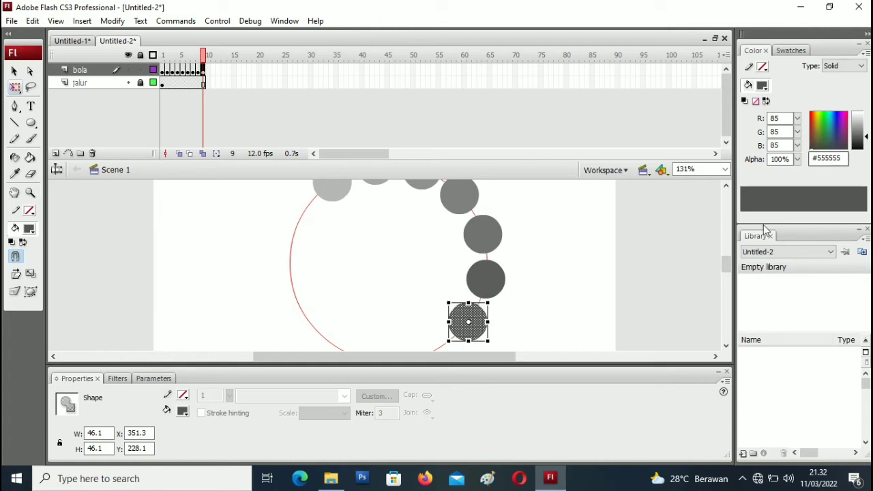
pyautogui.scroll(-1, 727, 266)
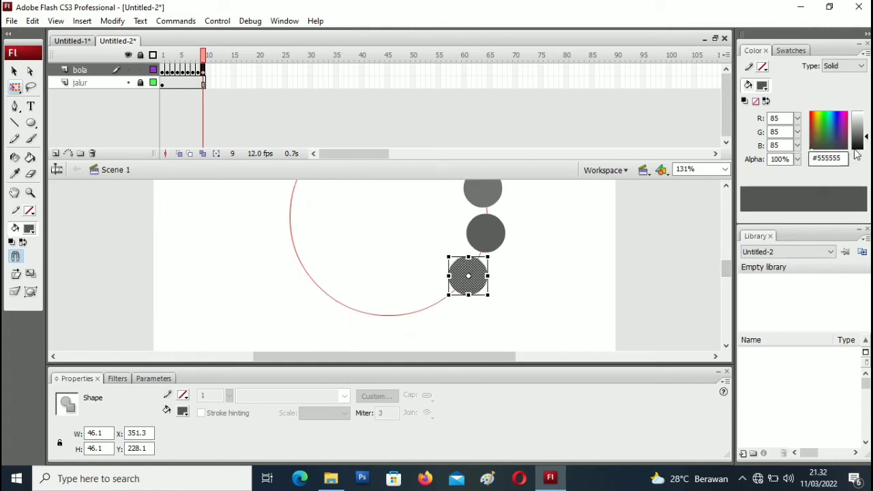
pyautogui.moveTo(868, 137); pyautogui.dragTo(867, 138)
pyautogui.scroll(1, 722, 269)
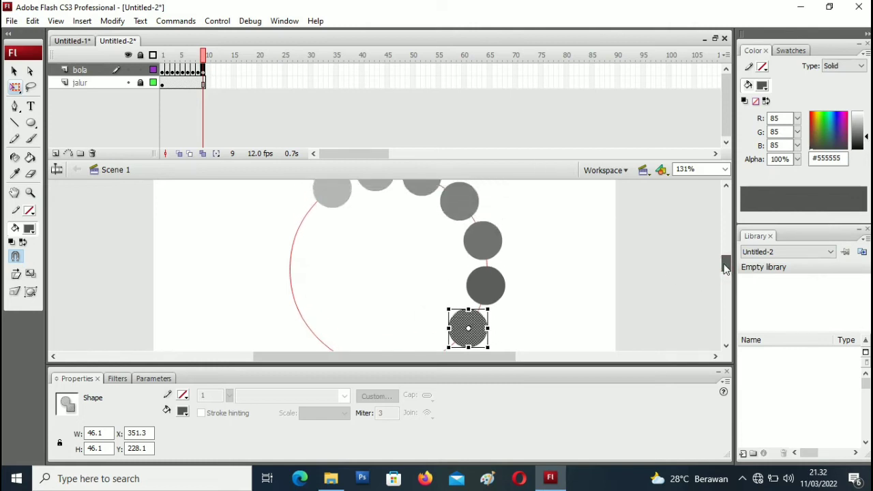
pyautogui.click(331, 193)
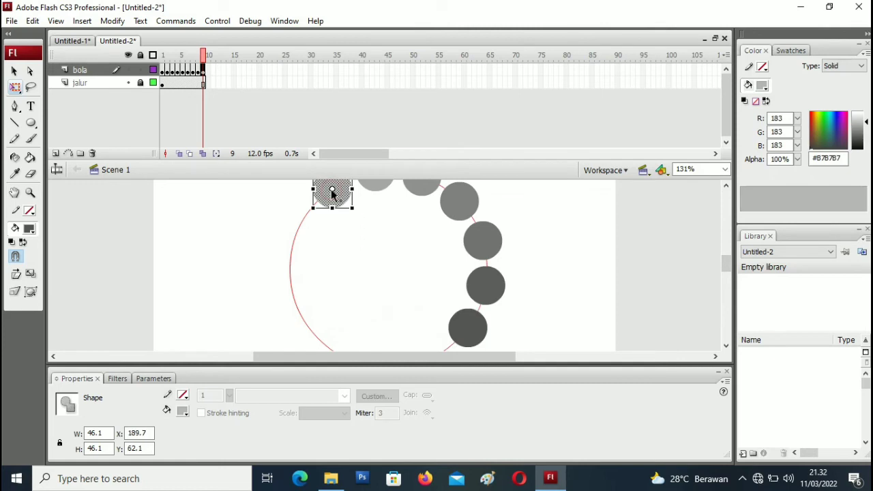
pyautogui.press('Delete')
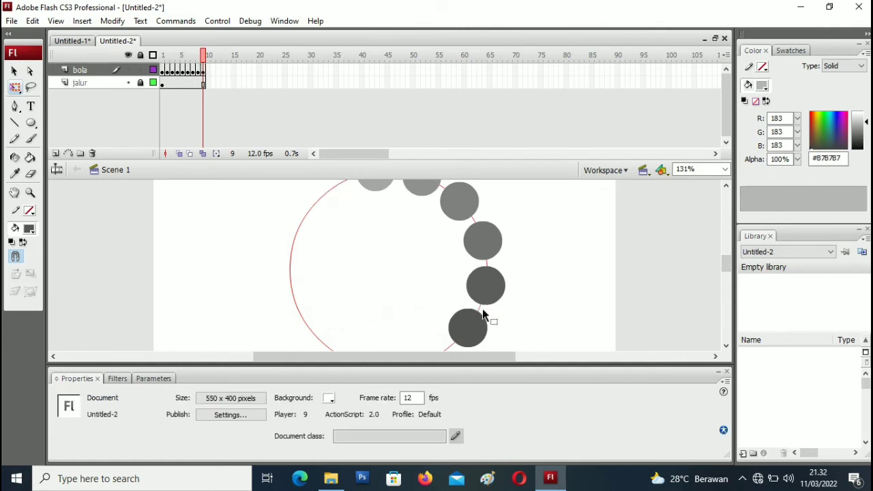
# - Copy the ninth ball and paste it in place in a new keyframe at frame 10 of the bola layer
pyautogui.click(469, 334)
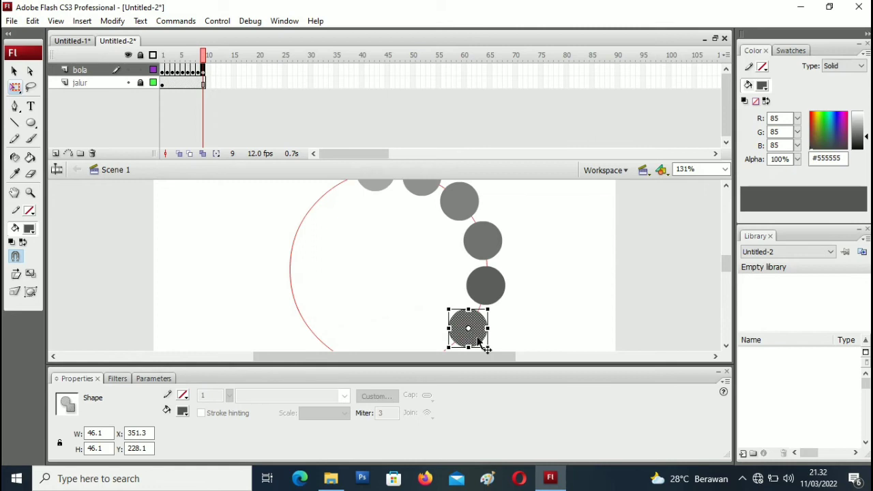
pyautogui.rightClick(480, 343)
pyautogui.click(518, 86)
pyautogui.rightClick(202, 71)
pyautogui.click(250, 143)
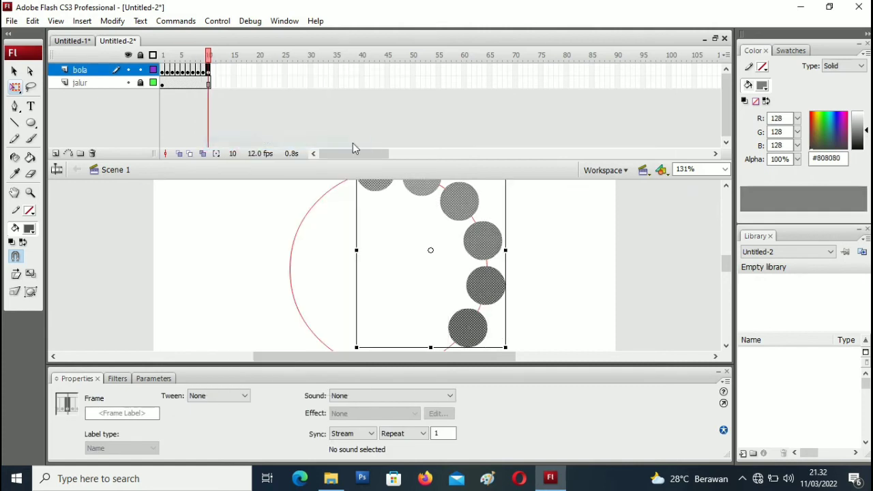
pyautogui.moveTo(725, 262); pyautogui.dragTo(725, 273)
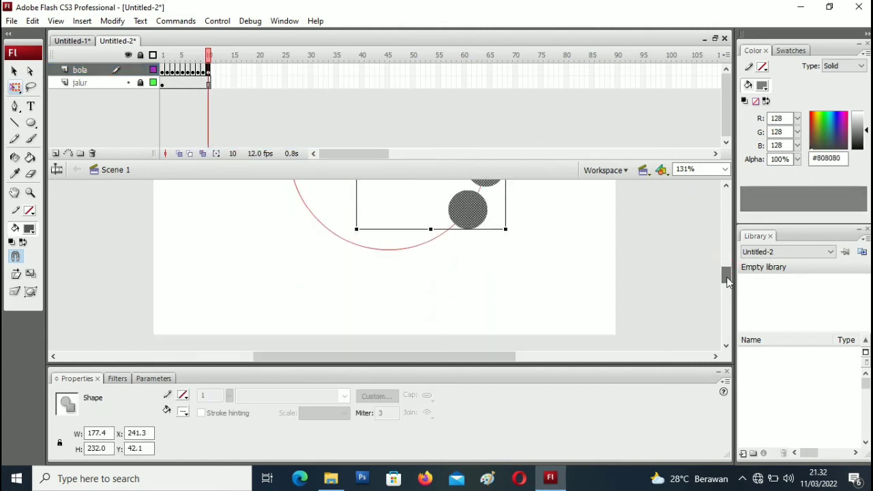
pyautogui.rightClick(373, 248)
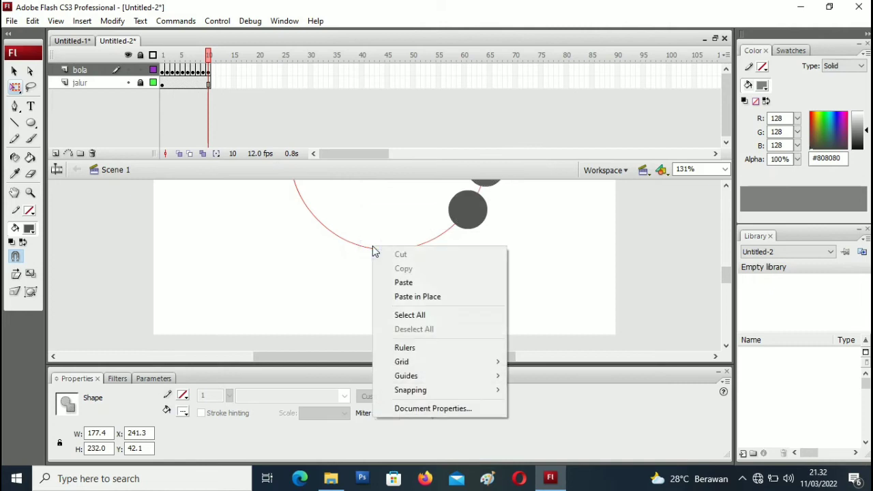
pyautogui.click(401, 296)
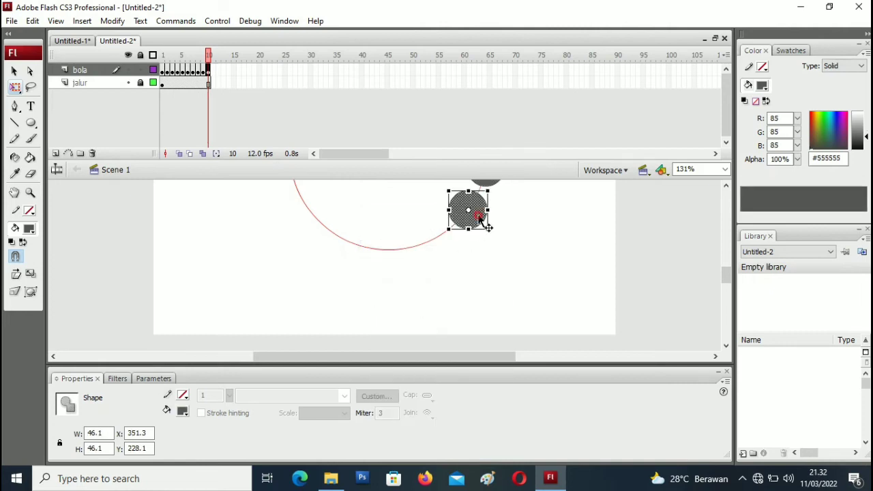
# - Move the pasted tenth ball along the guide circle to about X 308, Y 262
pyautogui.moveTo(480, 223); pyautogui.dragTo(445, 240)
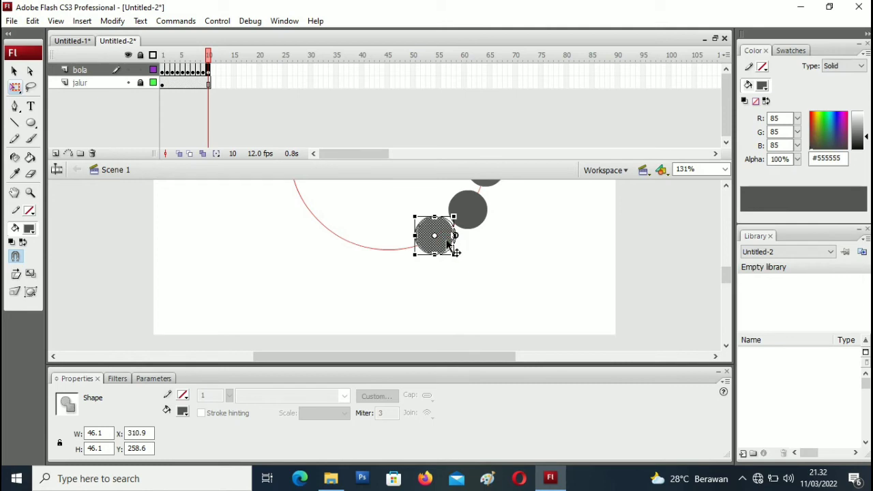
pyautogui.press('Left')
pyautogui.press('Left')
pyautogui.press('Left')
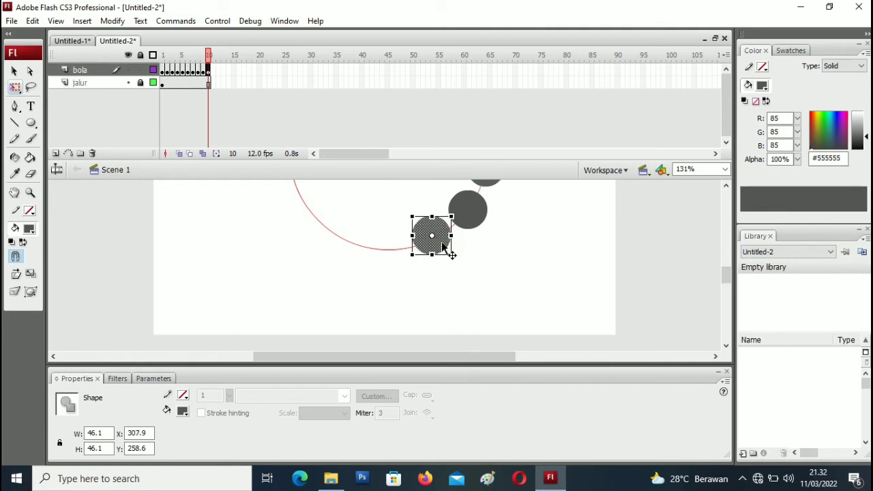
pyautogui.press('Down')
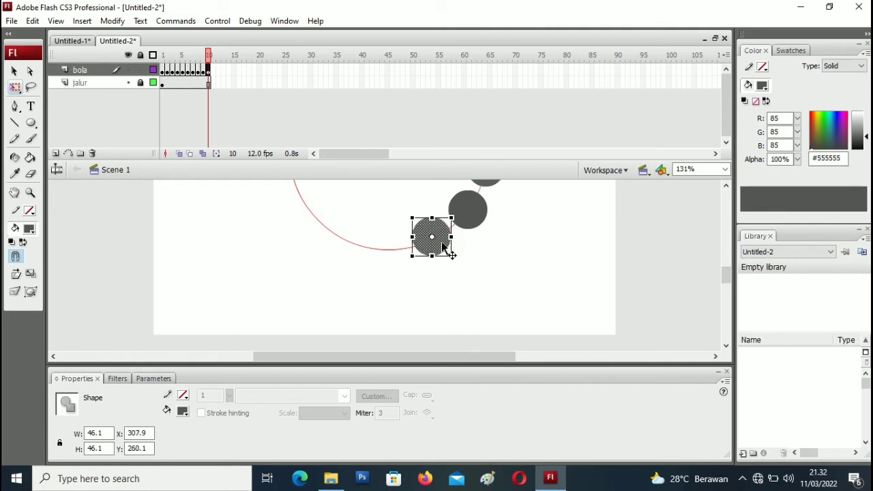
pyautogui.press('Down')
pyautogui.press('Down')
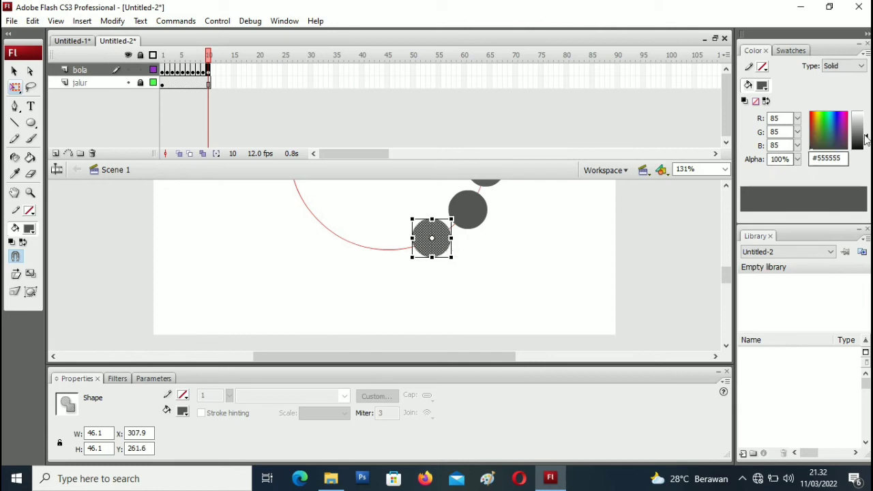
# - Darken the tenth ball's fill to #4D4D4D and delete the lightest remaining ball from frame 10
pyautogui.moveTo(866, 136); pyautogui.dragTo(867, 138)
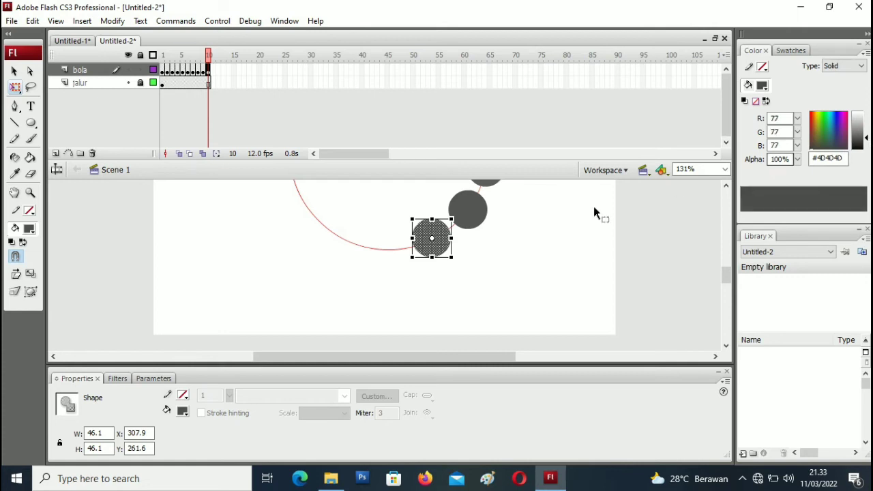
pyautogui.click(517, 241)
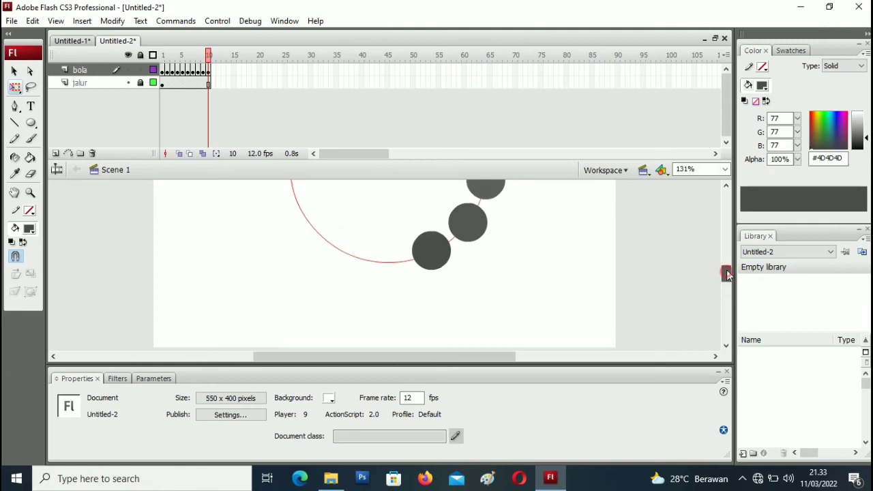
pyautogui.moveTo(726, 273); pyautogui.dragTo(727, 262)
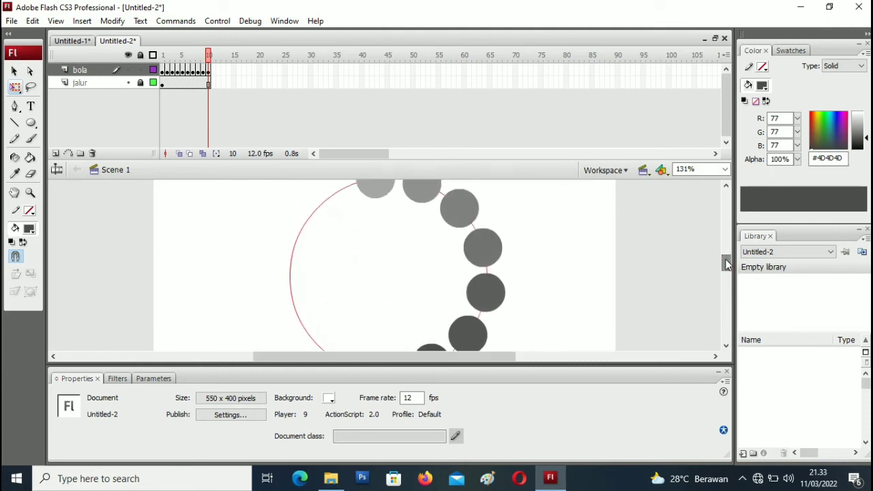
pyautogui.click(725, 169)
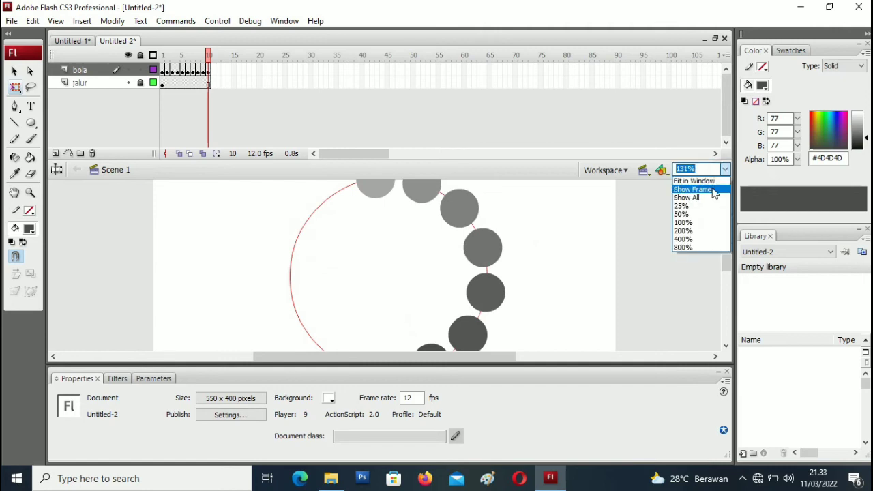
pyautogui.click(713, 188)
pyautogui.click(379, 211)
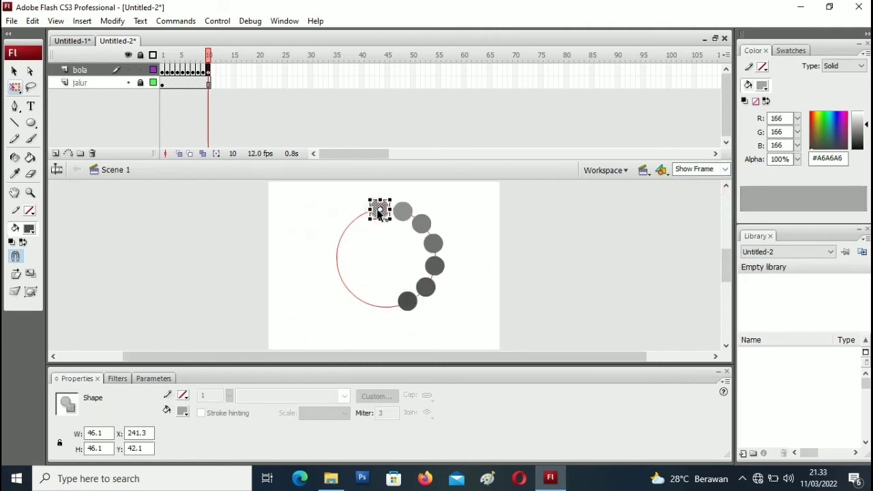
pyautogui.press('Delete')
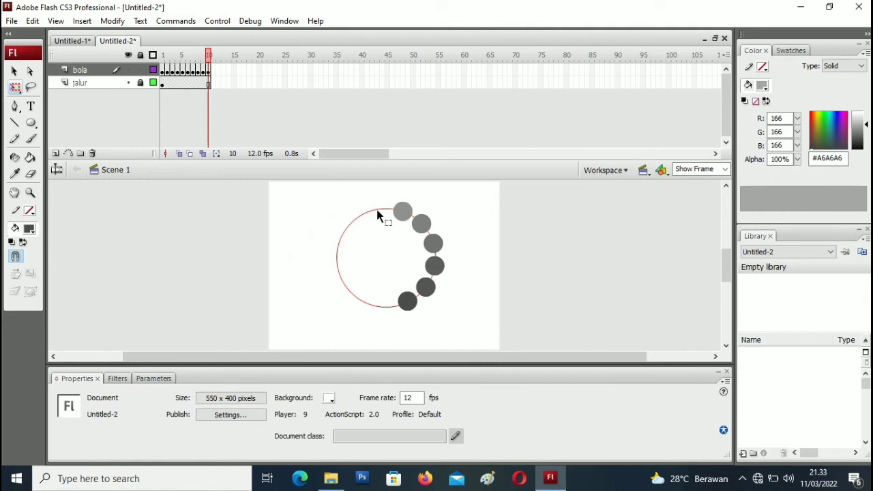
# - Copy the tenth ball, paste it in place in a new keyframe at frame 11 of the bola layer, and move it to about X 256, Y 276
pyautogui.click(407, 306)
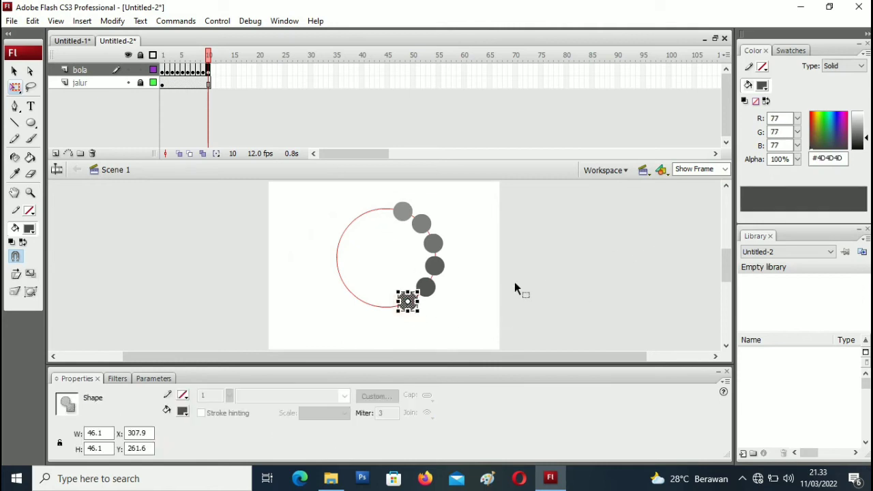
pyautogui.rightClick(209, 71)
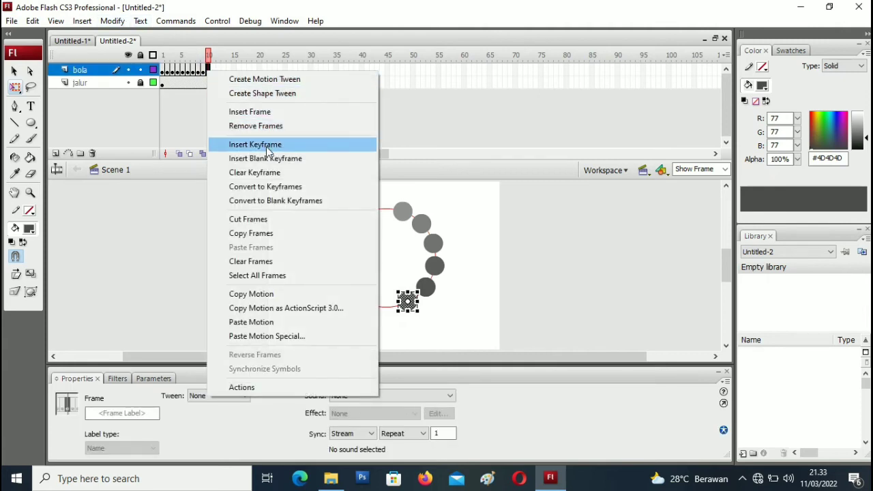
pyautogui.click(268, 144)
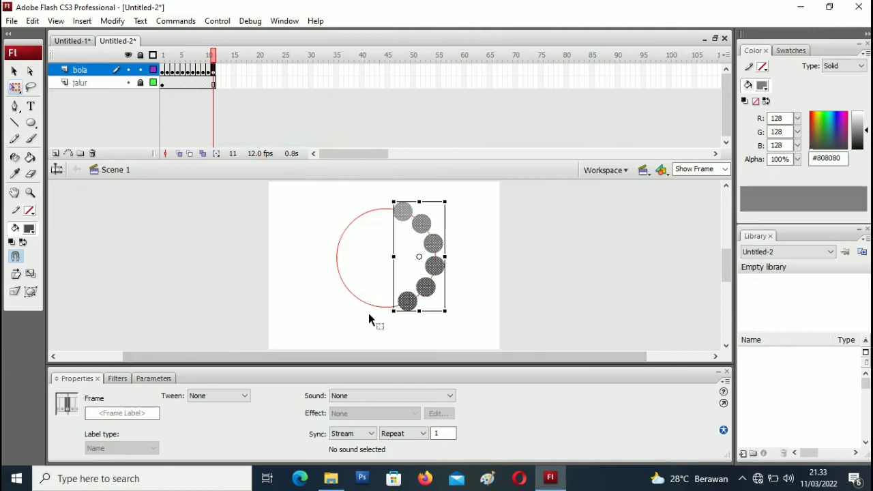
pyautogui.hotkey('ctrl', 'x')
pyautogui.rightClick(369, 317)
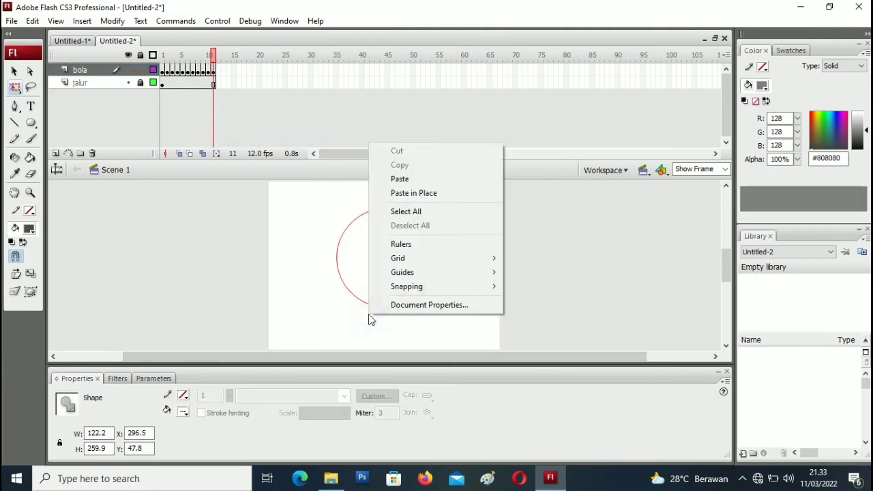
pyautogui.click(431, 193)
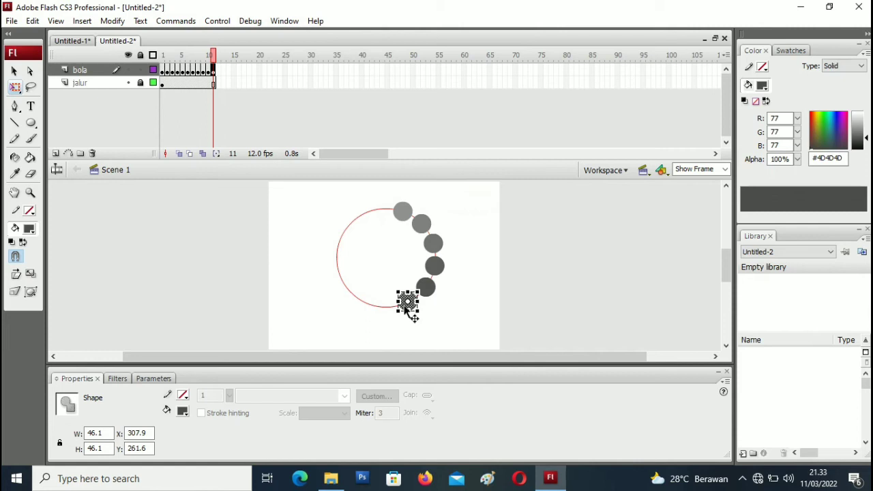
pyautogui.moveTo(405, 307); pyautogui.dragTo(384, 311)
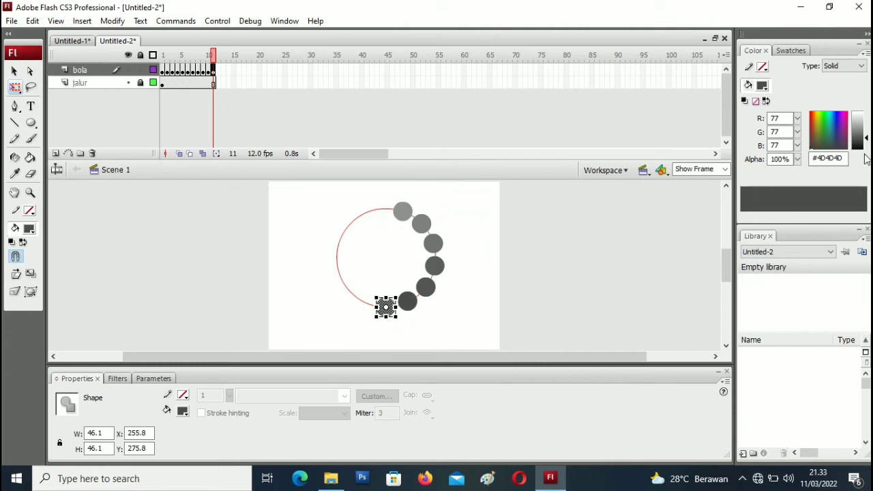
# - Darken the eleventh ball's fill to #444444 and delete the lightest remaining ball from frame 11
pyautogui.moveTo(868, 140); pyautogui.dragTo(867, 141)
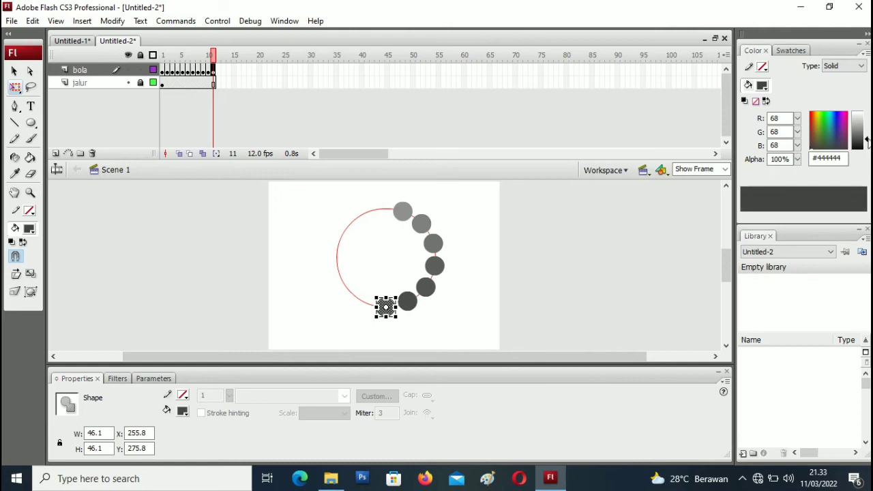
pyautogui.click(402, 214)
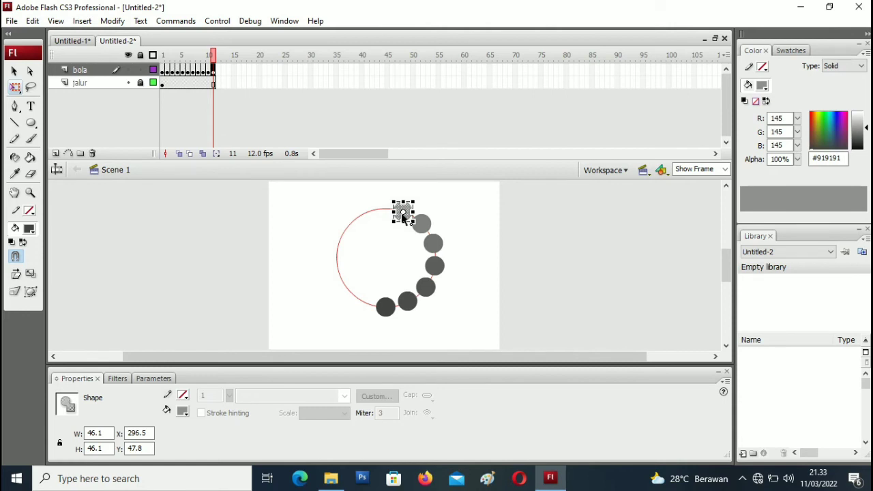
pyautogui.press('Delete')
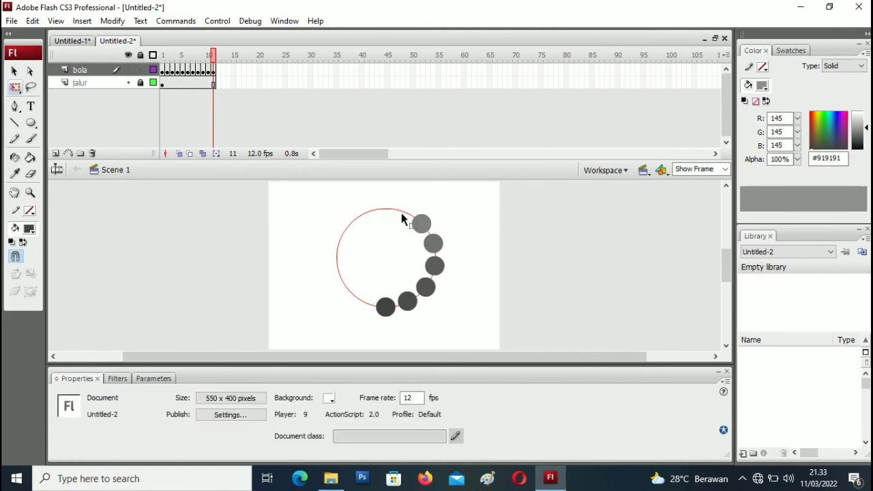
# - In a new keyframe at frame 12 of the bola layer, paste the eleventh ball in place and move it to about X 204, Y 264
pyautogui.rightClick(214, 71)
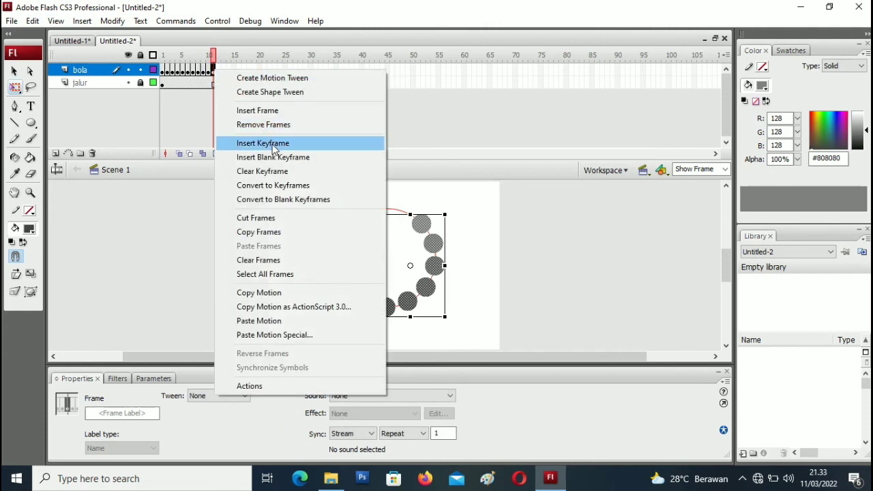
pyautogui.click(275, 143)
pyautogui.rightClick(335, 291)
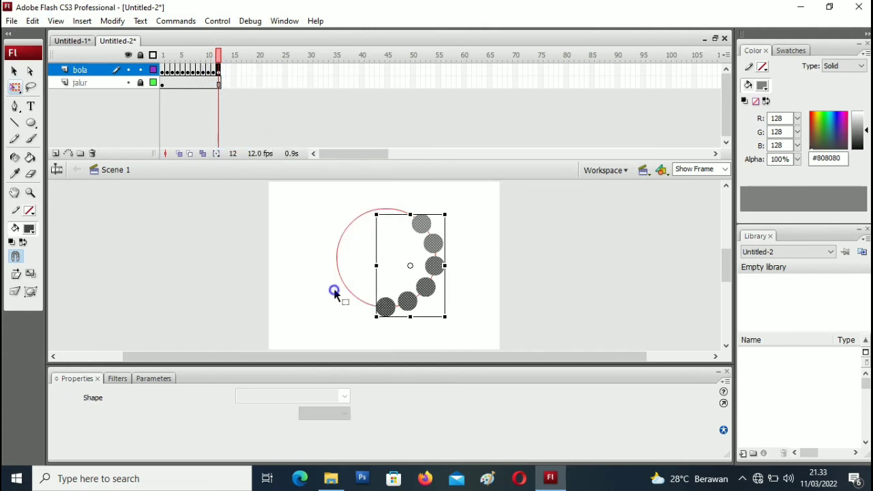
pyautogui.click(373, 340)
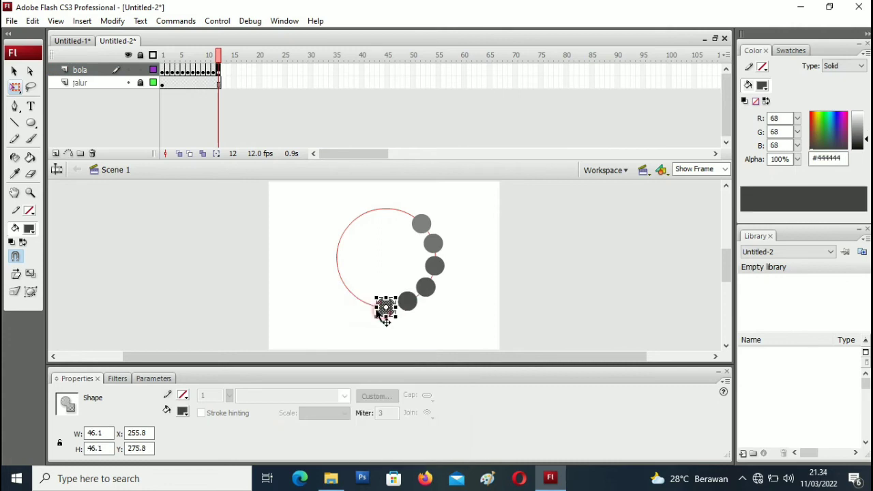
pyautogui.moveTo(369, 310); pyautogui.dragTo(362, 308)
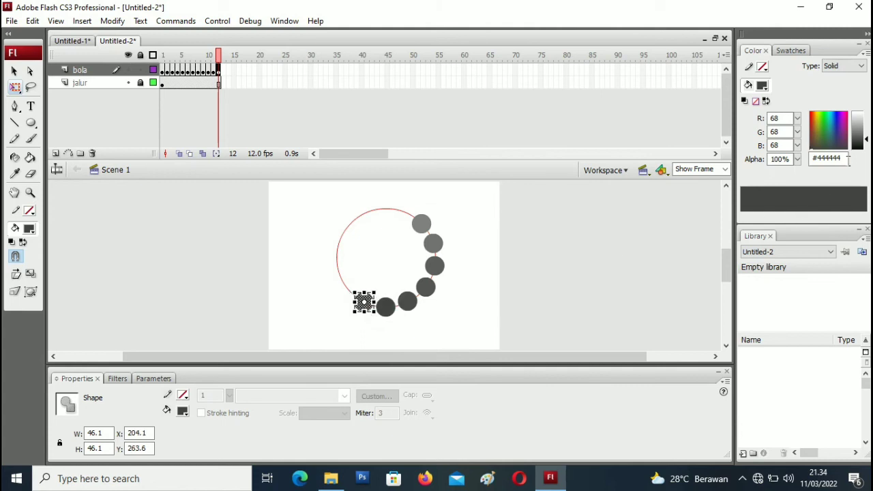
# - Darken the twelfth ball's fill to #373737 and delete the lightest remaining ball from frame 12
pyautogui.moveTo(868, 141); pyautogui.dragTo(868, 143)
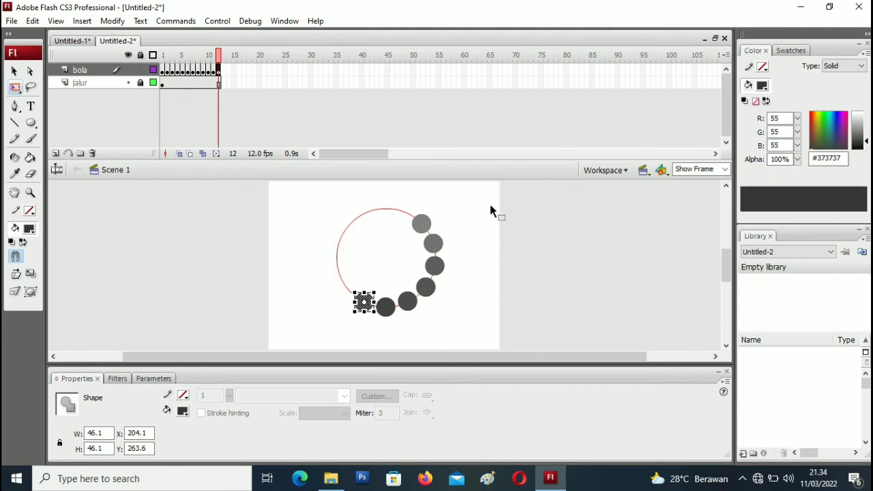
pyautogui.click(422, 225)
pyautogui.press('Delete')
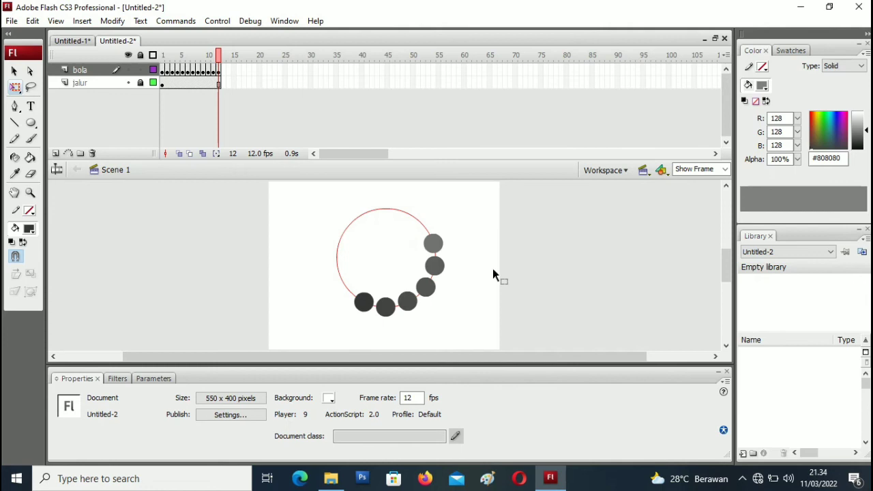
# - In a new keyframe at frame 13 of the bola layer, paste the twelfth ball in place and move it to about X 162, Y 228
pyautogui.rightClick(219, 70)
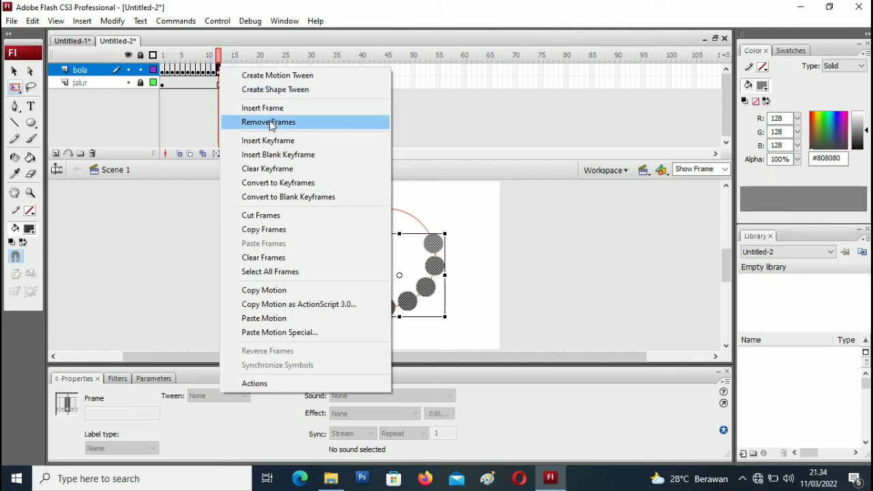
pyautogui.click(270, 140)
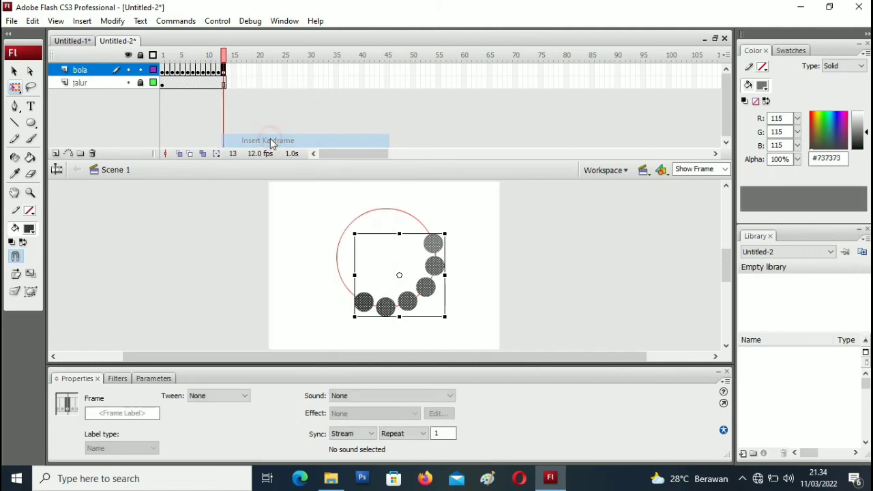
pyautogui.rightClick(294, 287)
pyautogui.click(331, 334)
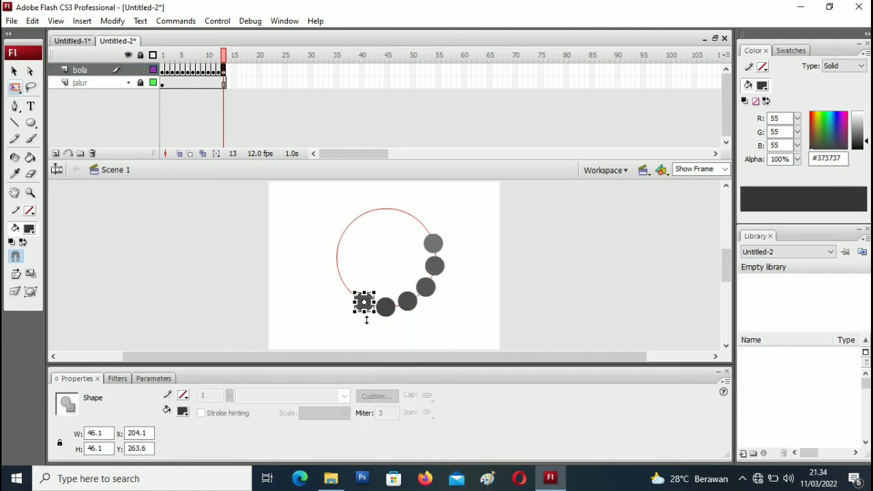
pyautogui.moveTo(364, 303); pyautogui.dragTo(346, 292)
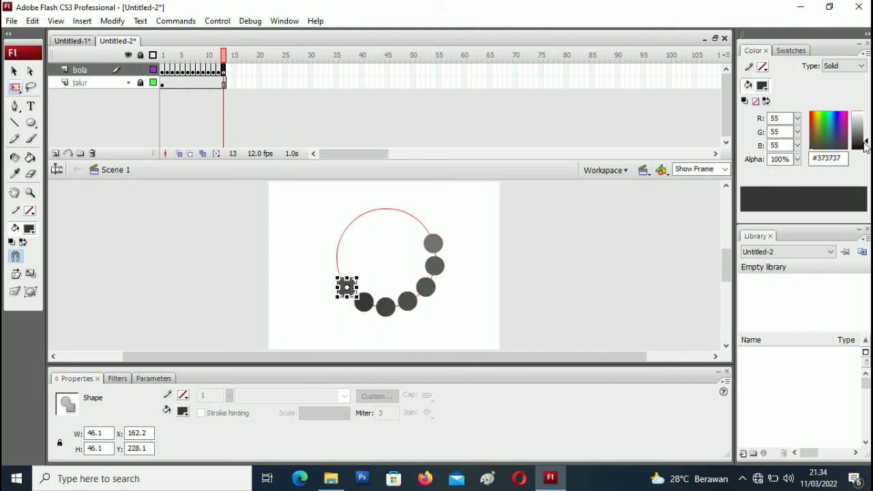
# - Darken the thirteenth ball's fill to #2F2F2F in frame 13
pyautogui.moveTo(868, 145); pyautogui.dragTo(868, 146)
pyautogui.moveTo(868, 145); pyautogui.dragTo(867, 147)
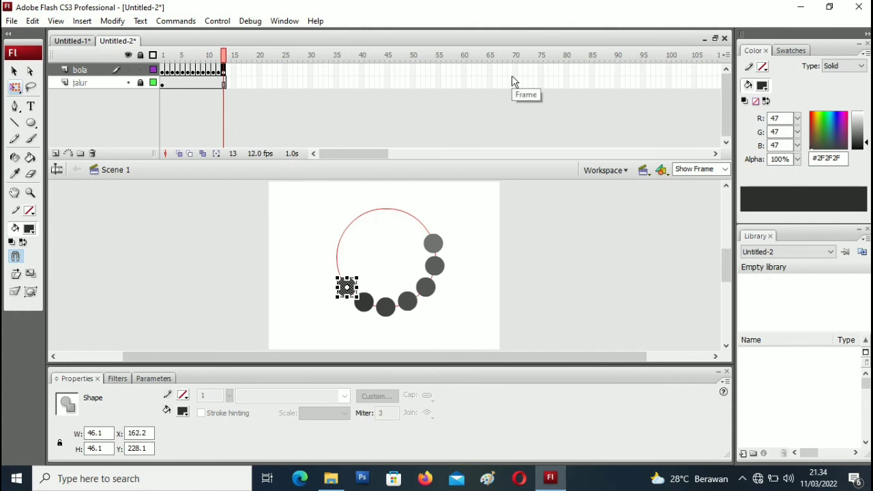
# - Delete the lightest remaining ball from frame 13 of the bola layer and preview the animation with Test Movie
pyautogui.click(439, 248)
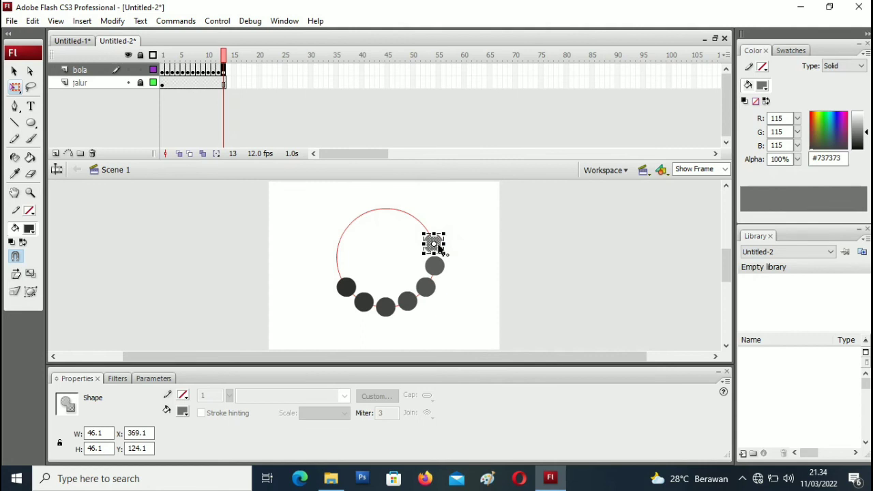
pyautogui.press('Delete')
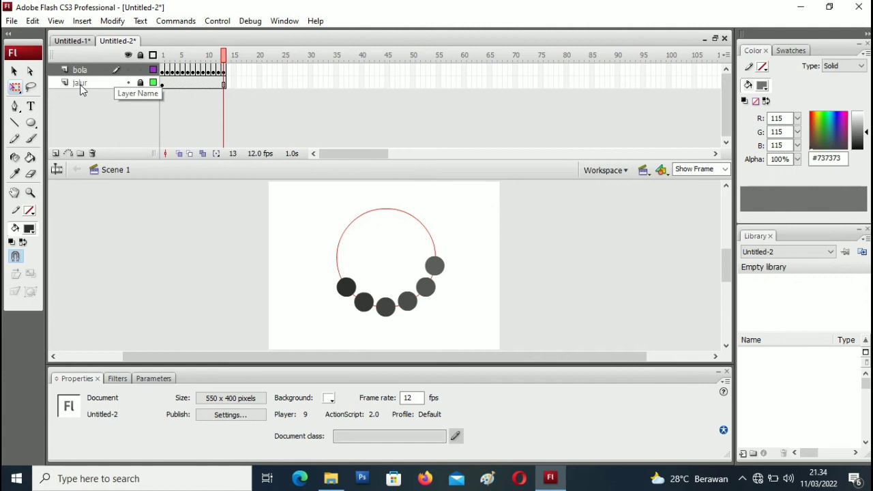
pyautogui.hotkey('ctrl', 'Return')
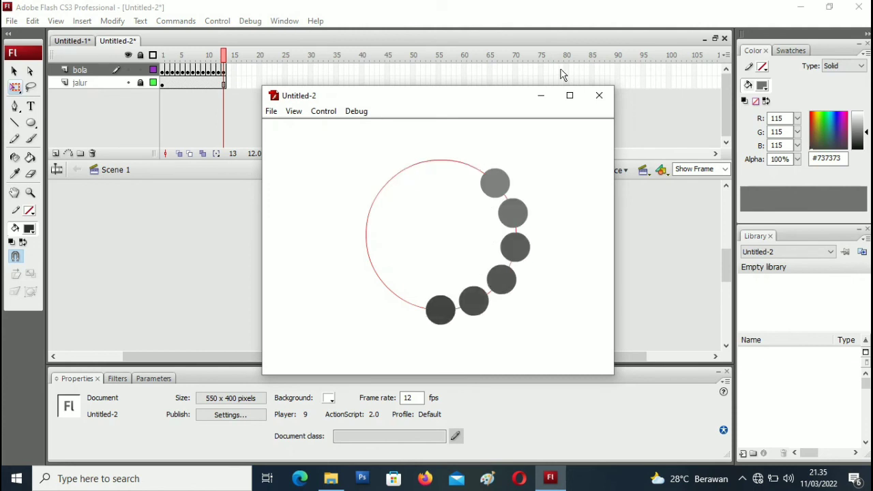
pyautogui.click(599, 95)
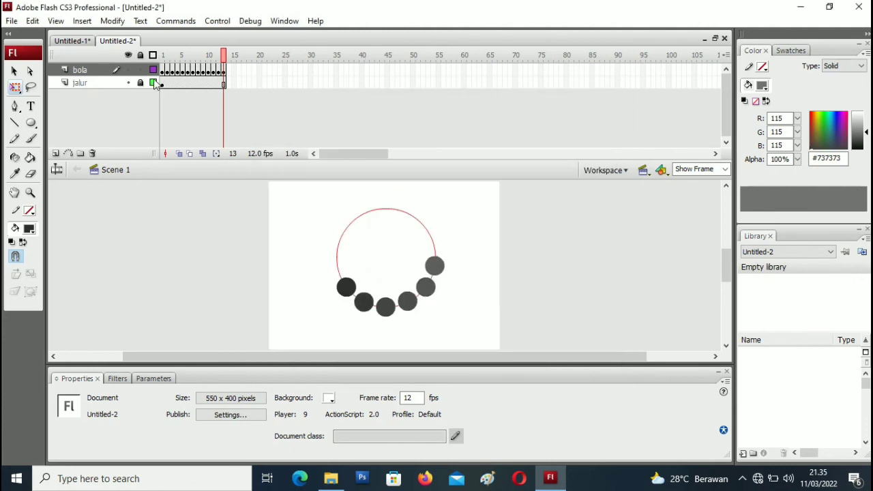
# - Delete the jalur layer holding the red guide circle
pyautogui.click(98, 86)
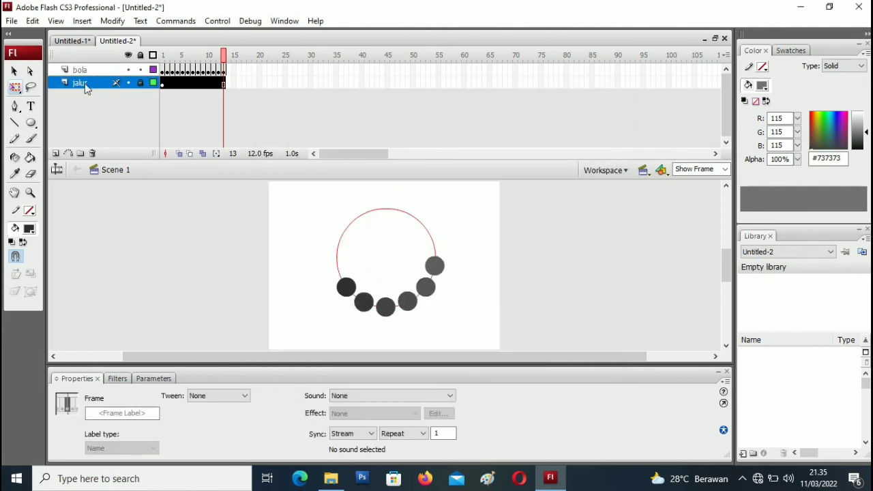
pyautogui.click(93, 154)
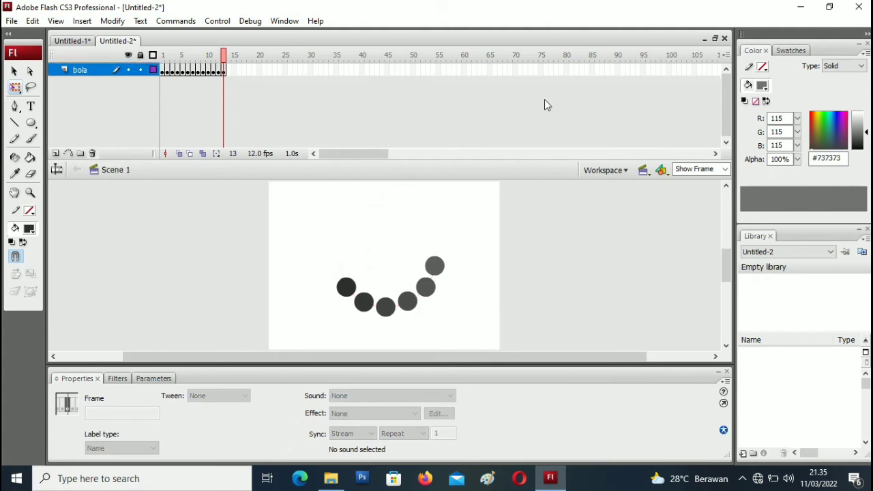
pyautogui.moveTo(164, 71); pyautogui.dragTo(226, 92)
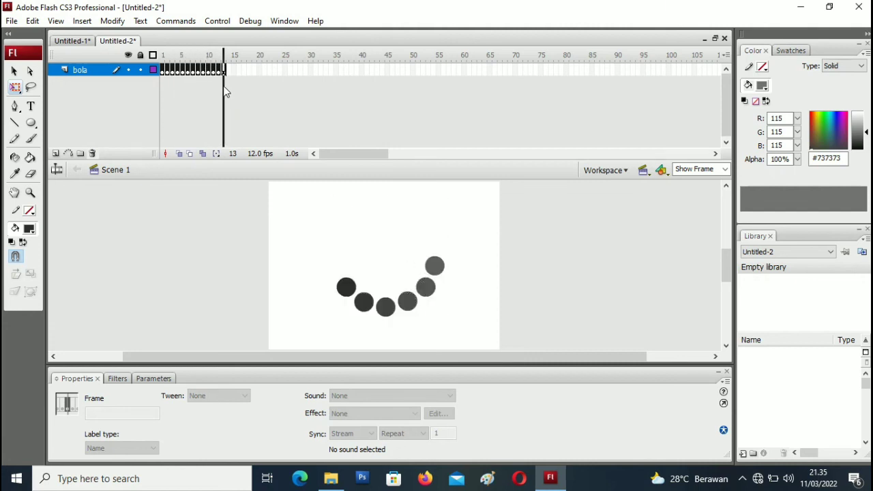
pyautogui.click(224, 71)
pyautogui.click(171, 103)
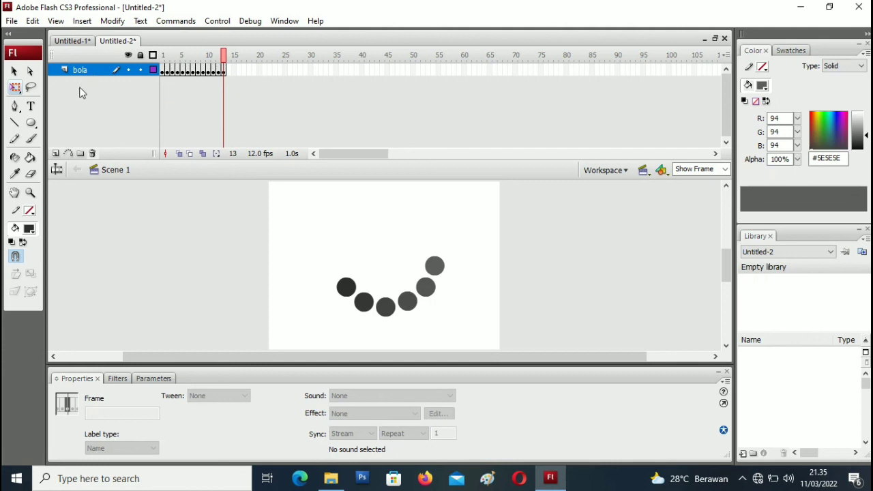
# - Insert a new layer above the bola layer and name it teks
pyautogui.click(56, 153)
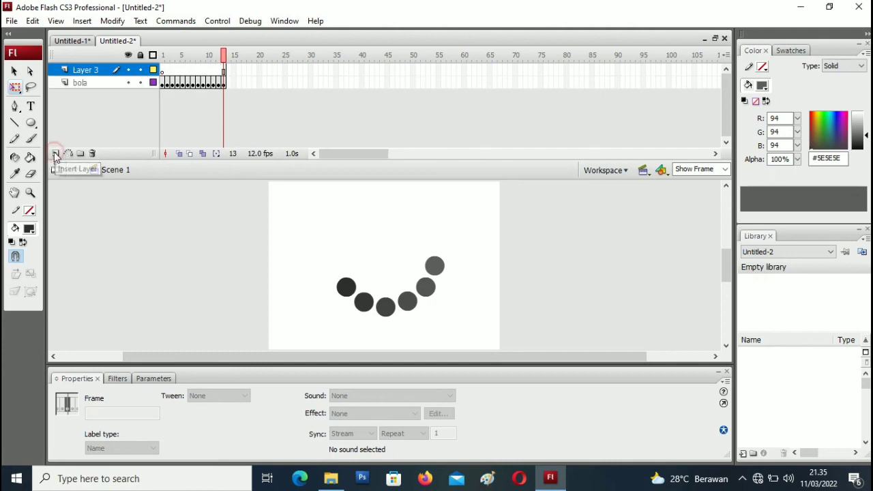
pyautogui.doubleClick(82, 70)
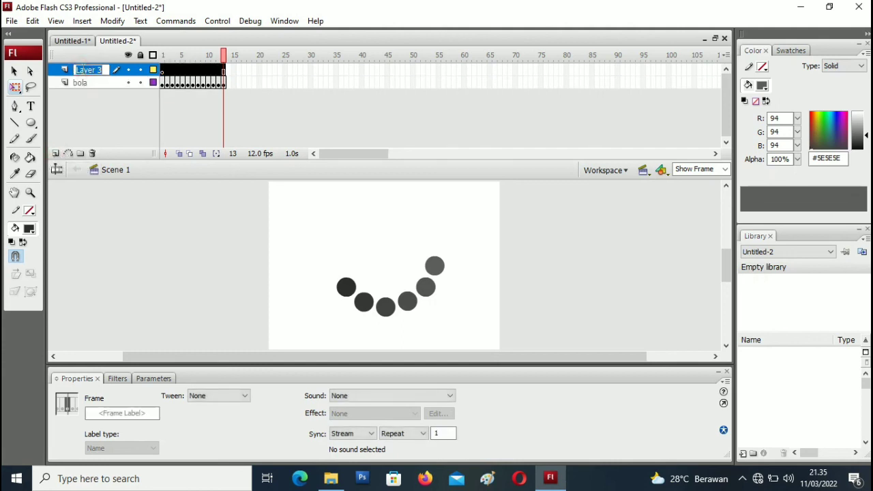
pyautogui.write('teks')
pyautogui.click(164, 73)
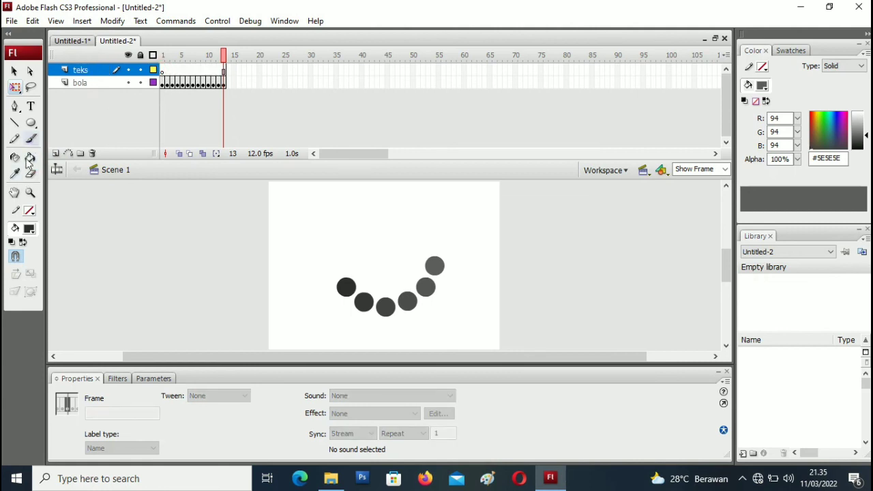
# - On the teks layer, add centre-aligned black (#000000) static text reading "LOADING........" below the lowest ball
pyautogui.click(30, 106)
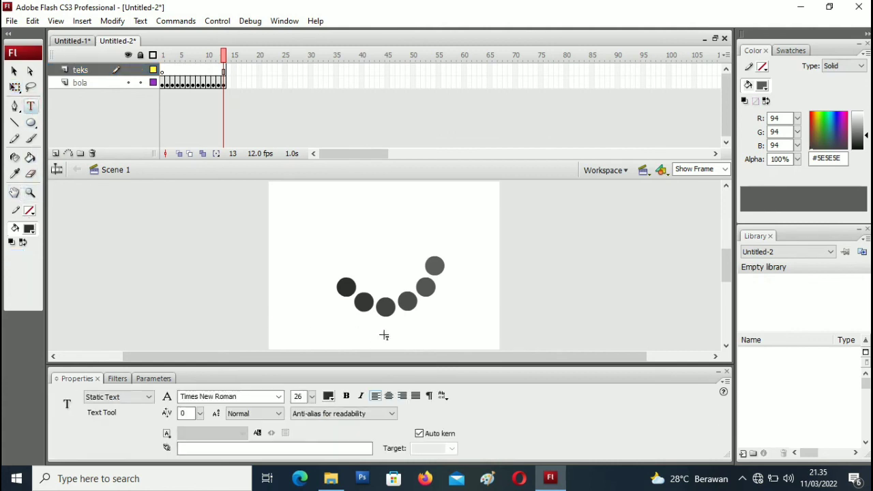
pyautogui.click(389, 396)
pyautogui.click(328, 395)
pyautogui.click(330, 332)
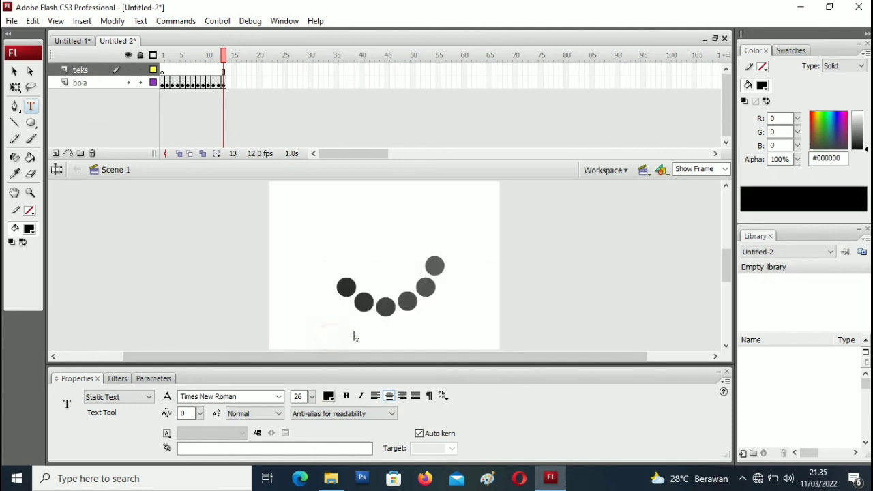
pyautogui.click(386, 338)
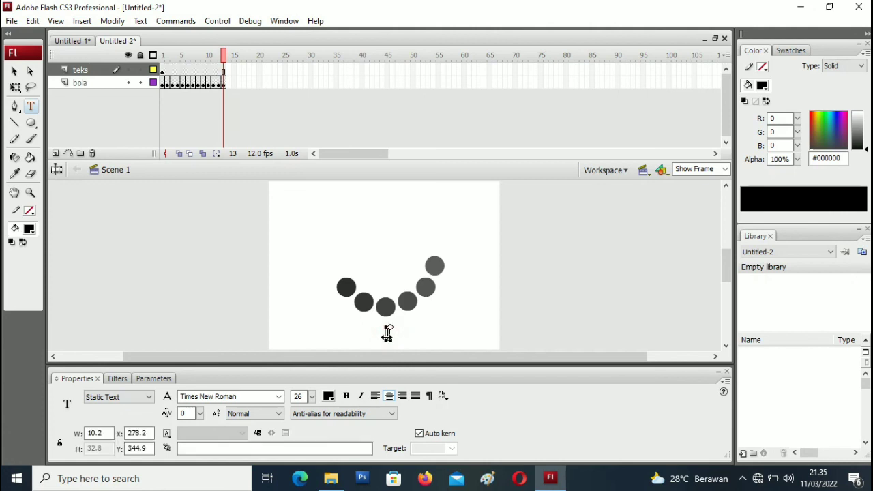
pyautogui.write('b')
pyautogui.press('BackSpace')
pyautogui.write('LOADING........')
# - Enlarge the LOADING text to about 228 by 43 px at about X 180, Y 340, and preview the animation with Test Movie
pyautogui.click(15, 87)
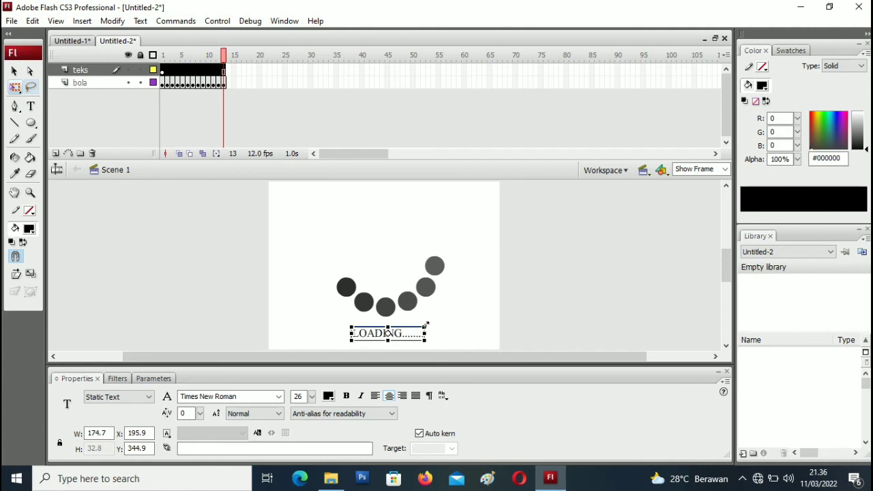
pyautogui.moveTo(427, 331); pyautogui.dragTo(438, 317)
pyautogui.moveTo(388, 332); pyautogui.dragTo(392, 333)
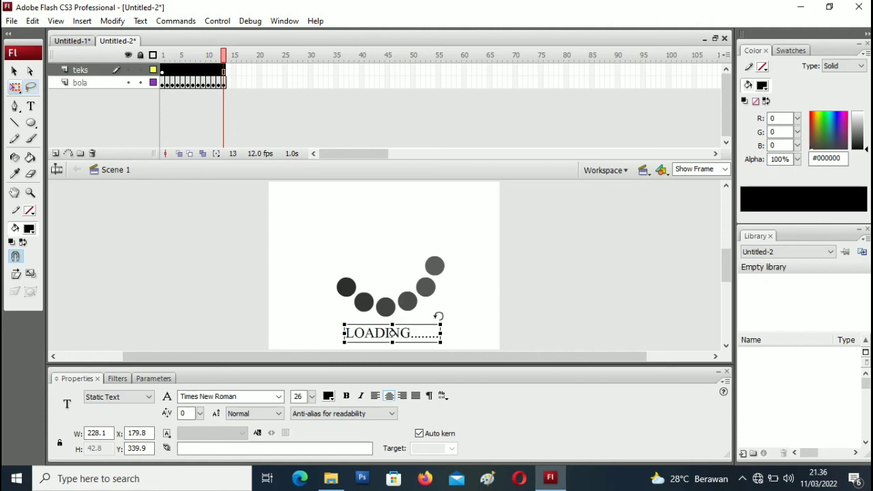
pyautogui.click(434, 324)
pyautogui.press('Return')
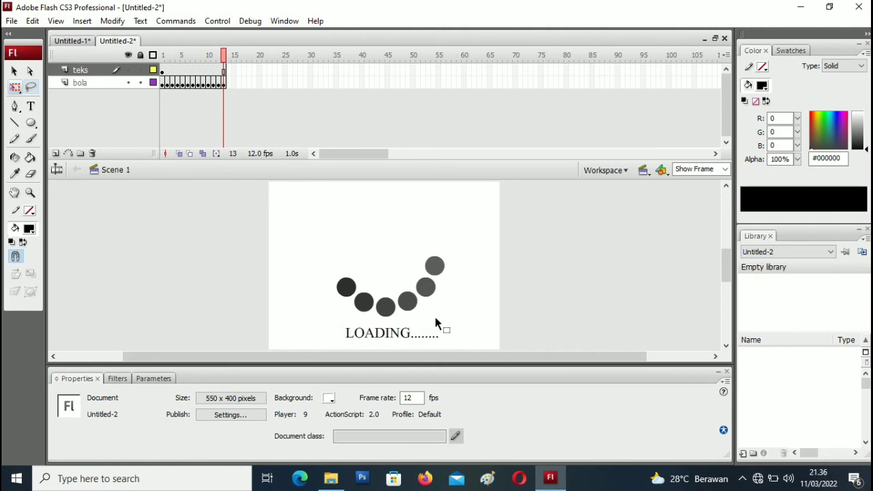
pyautogui.hotkey('ctrl', 'Return')
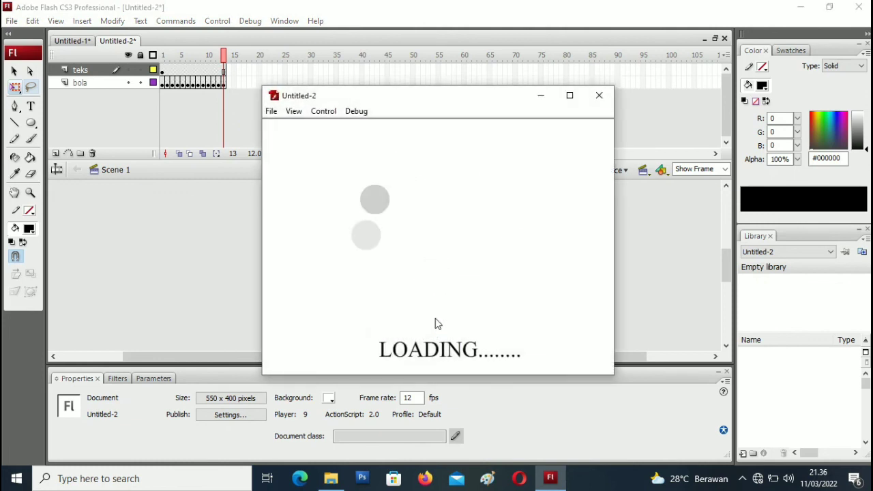